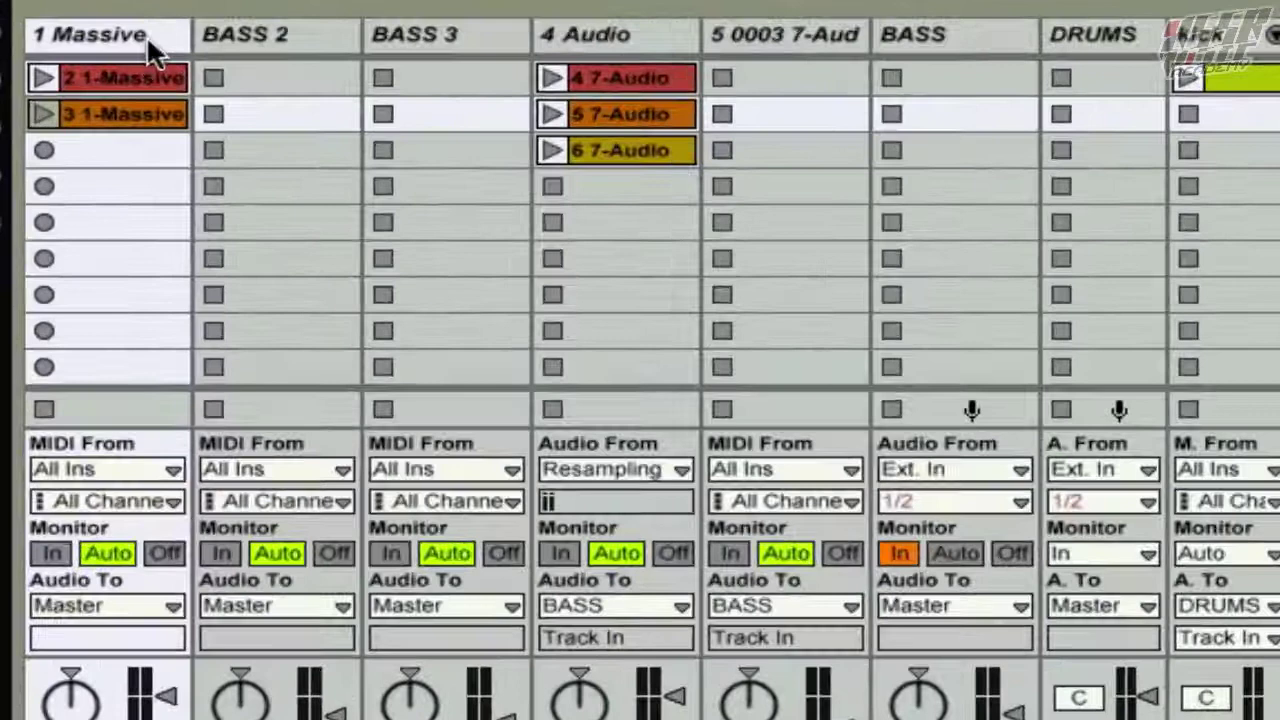
Insert a new audio track directly after the 1 Massive track
{"action": "right_click", "coordinate": [94, 90]}
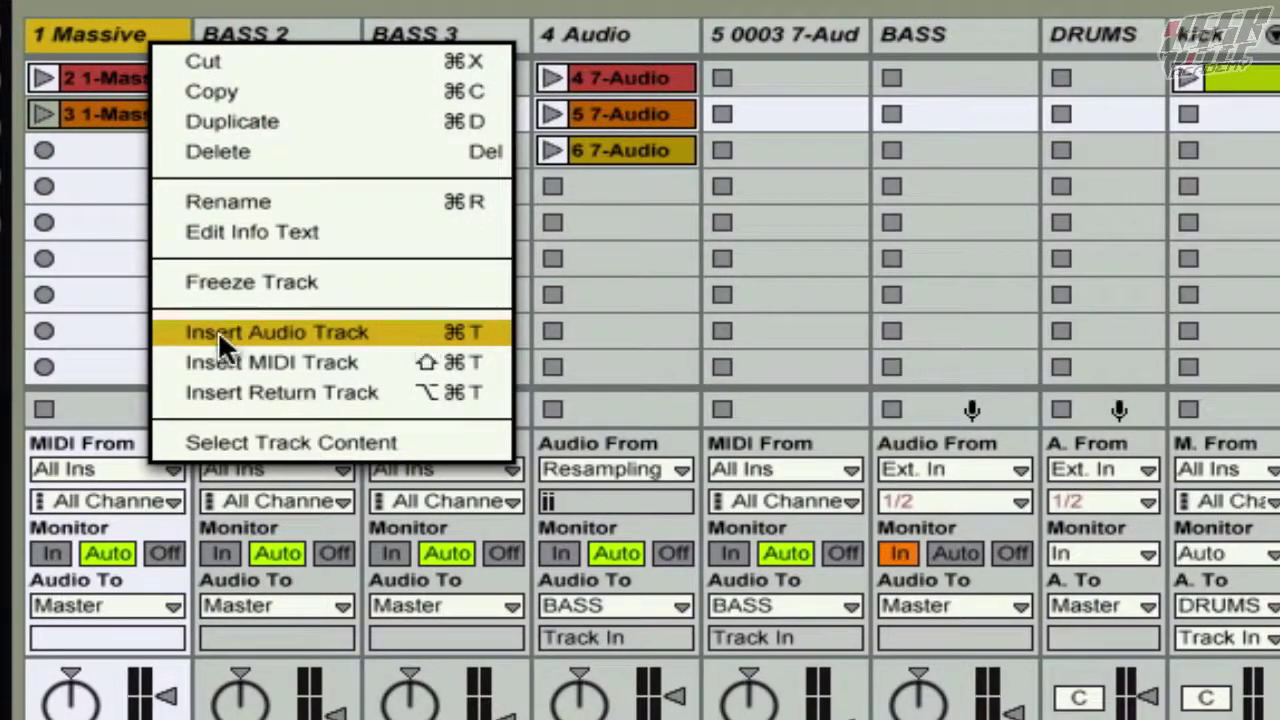
{"action": "left_click", "coordinate": [465, 340]}
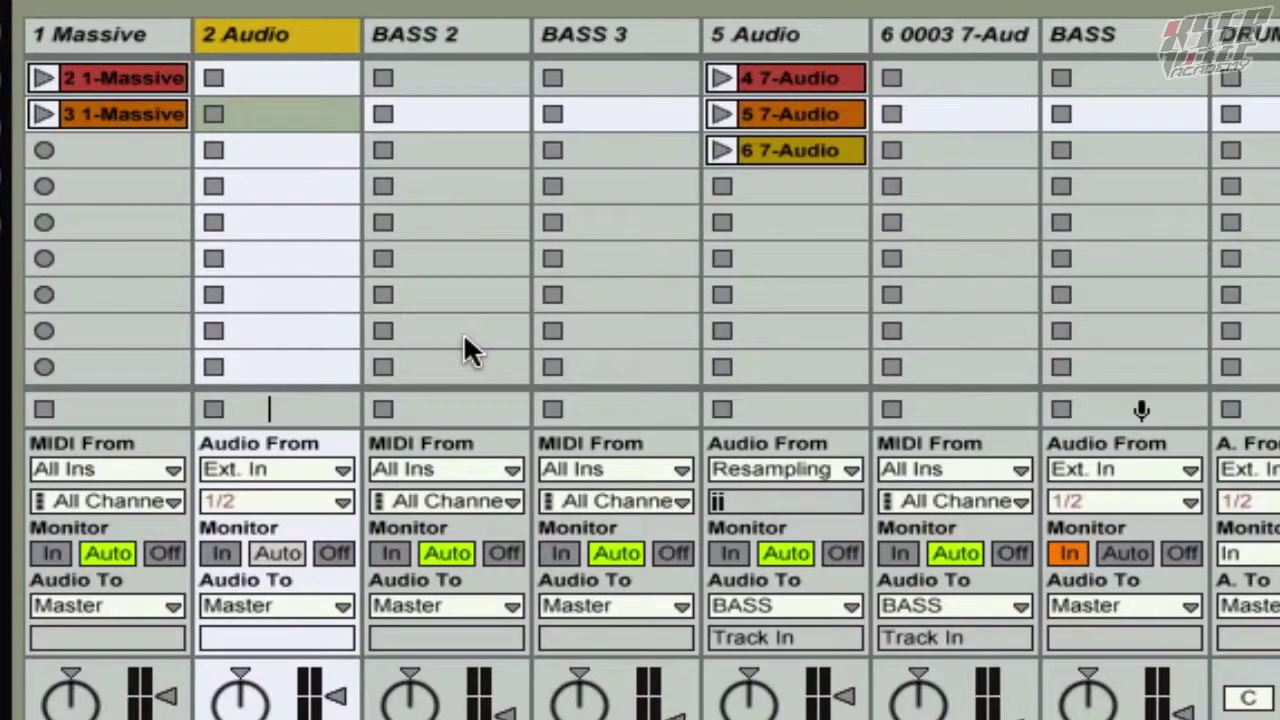
{"action": "key", "text": "super+t"}
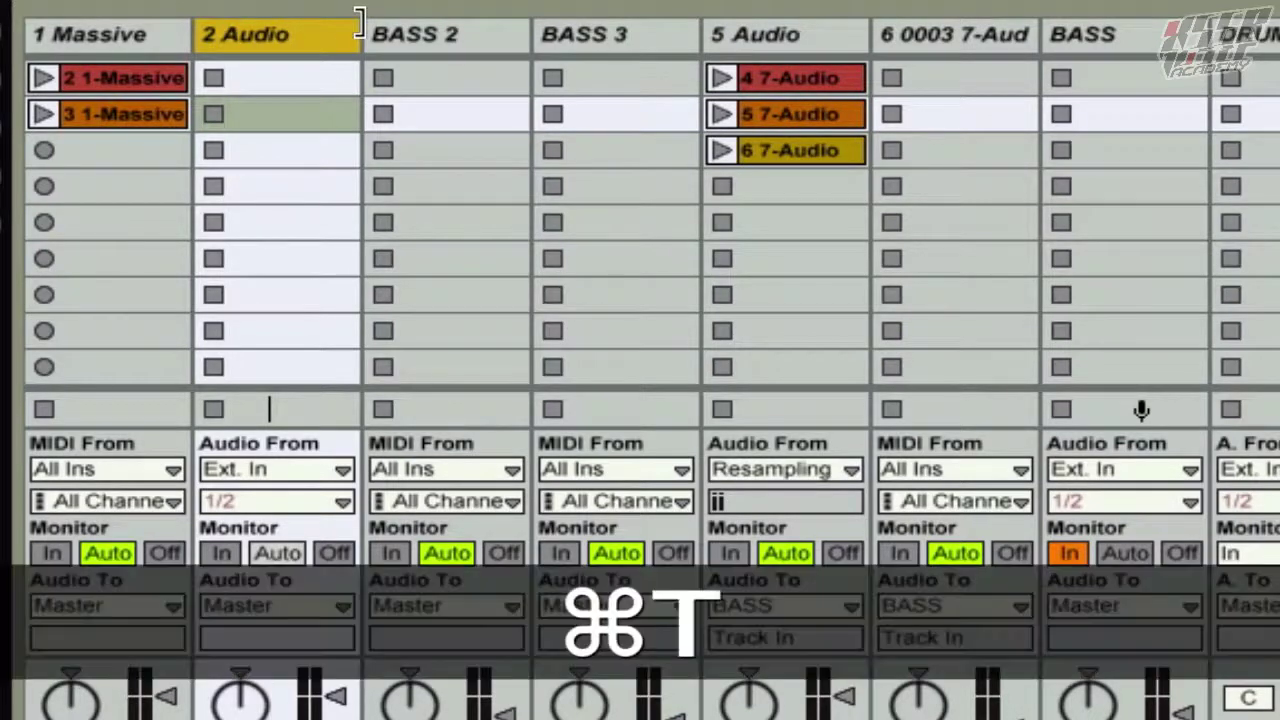
{"action": "key", "text": "Delete"}
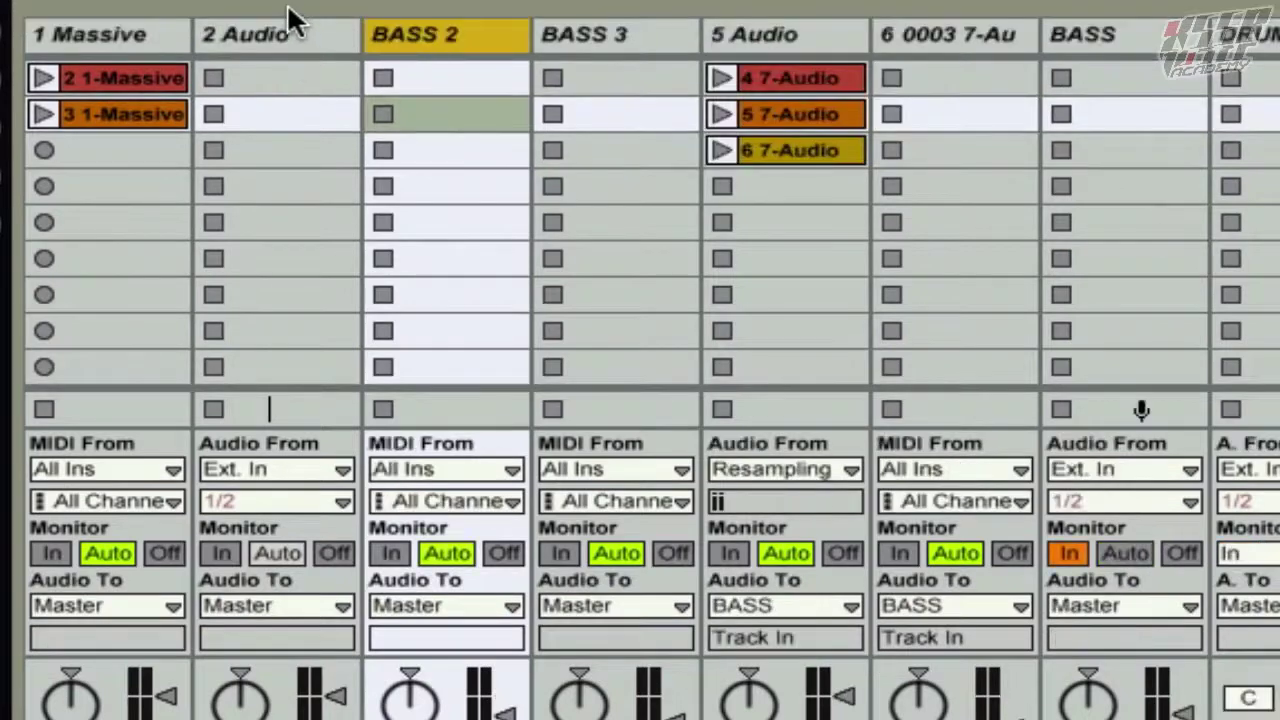
Set the audio input of the new 2 Audio track to Resampling
{"action": "left_click", "coordinate": [277, 30]}
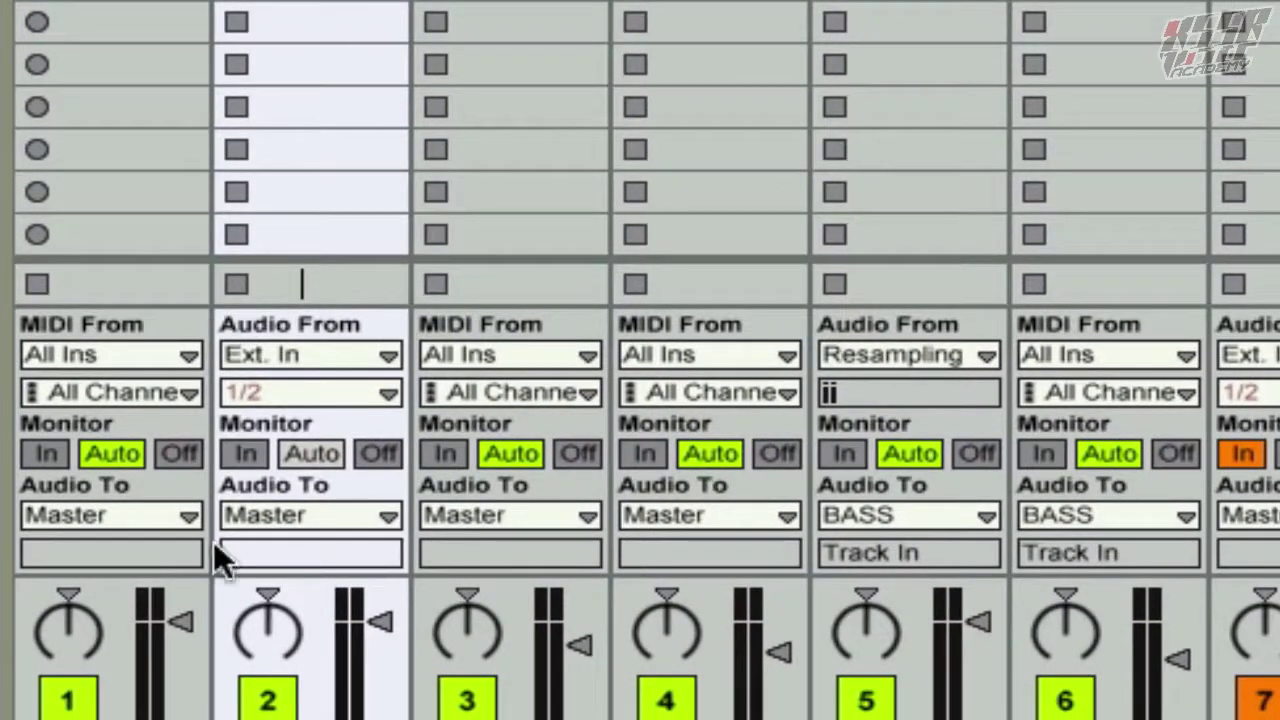
{"action": "left_click", "coordinate": [320, 352]}
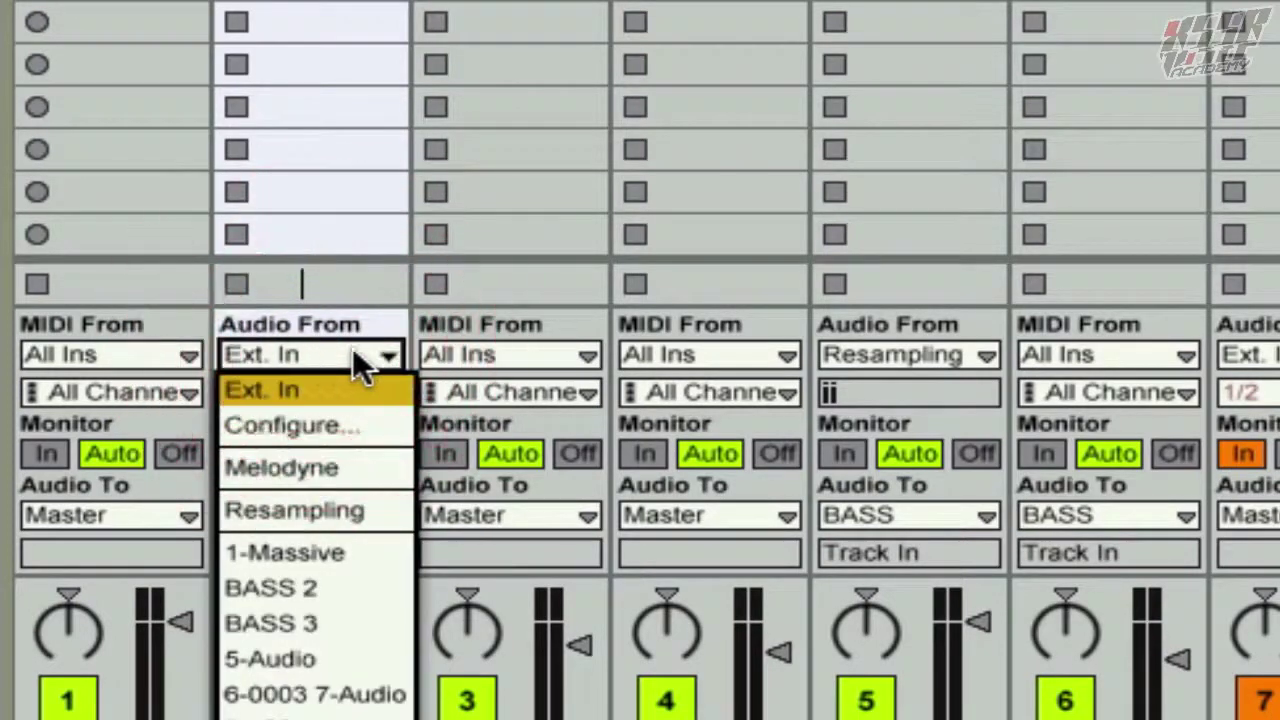
{"action": "left_click", "coordinate": [321, 512]}
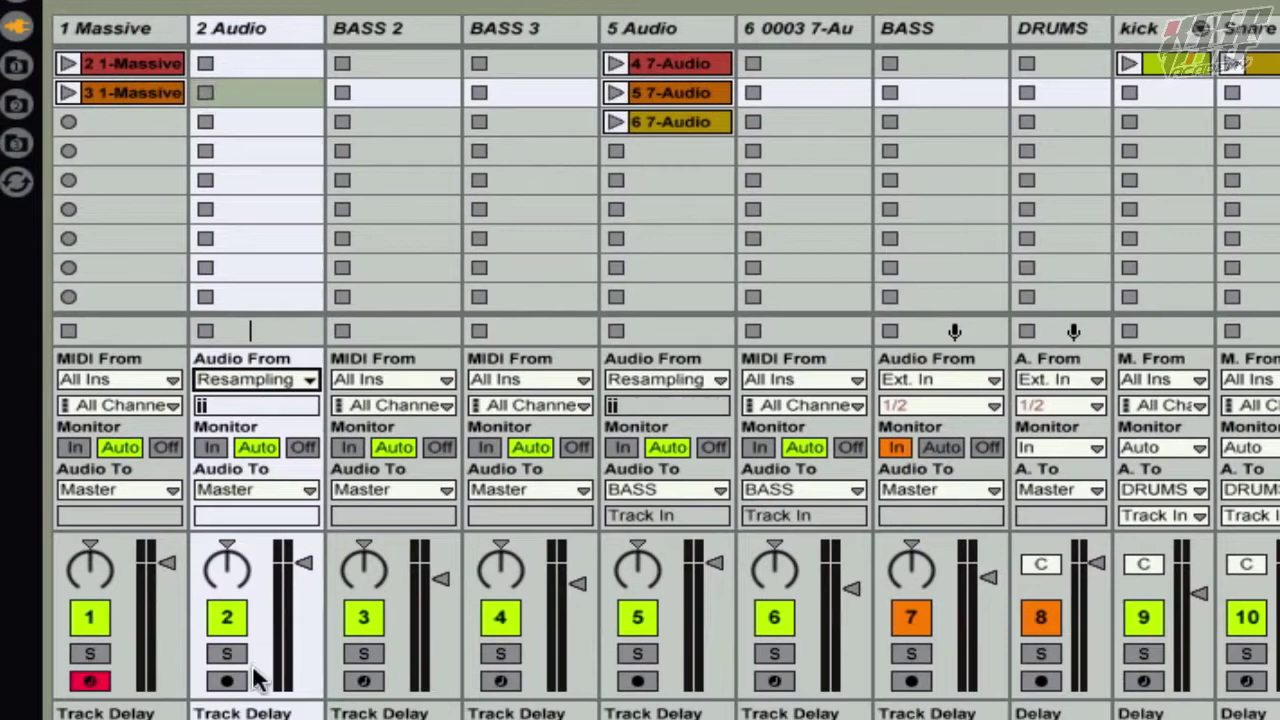
Solo the 1 Massive track, arm the 2 Audio track and record its sound into the first clip slot of 2 Audio
{"action": "left_click", "coordinate": [90, 654]}
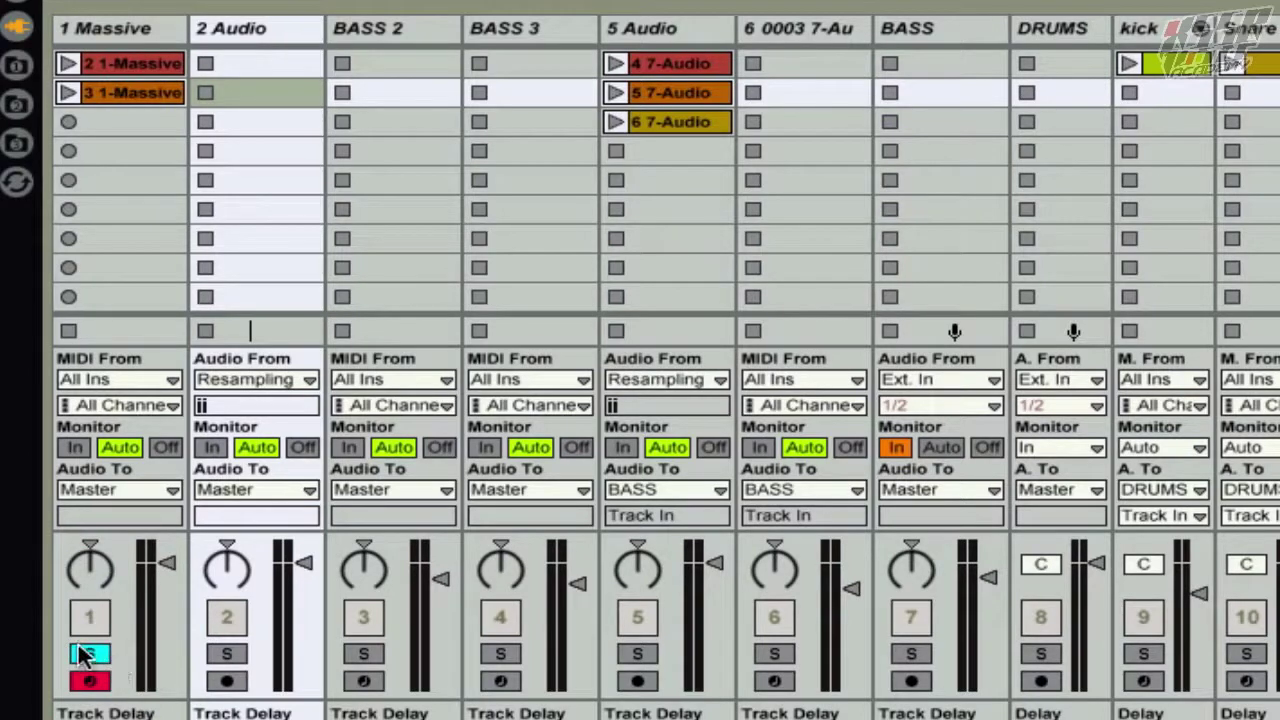
{"action": "left_click", "coordinate": [228, 683]}
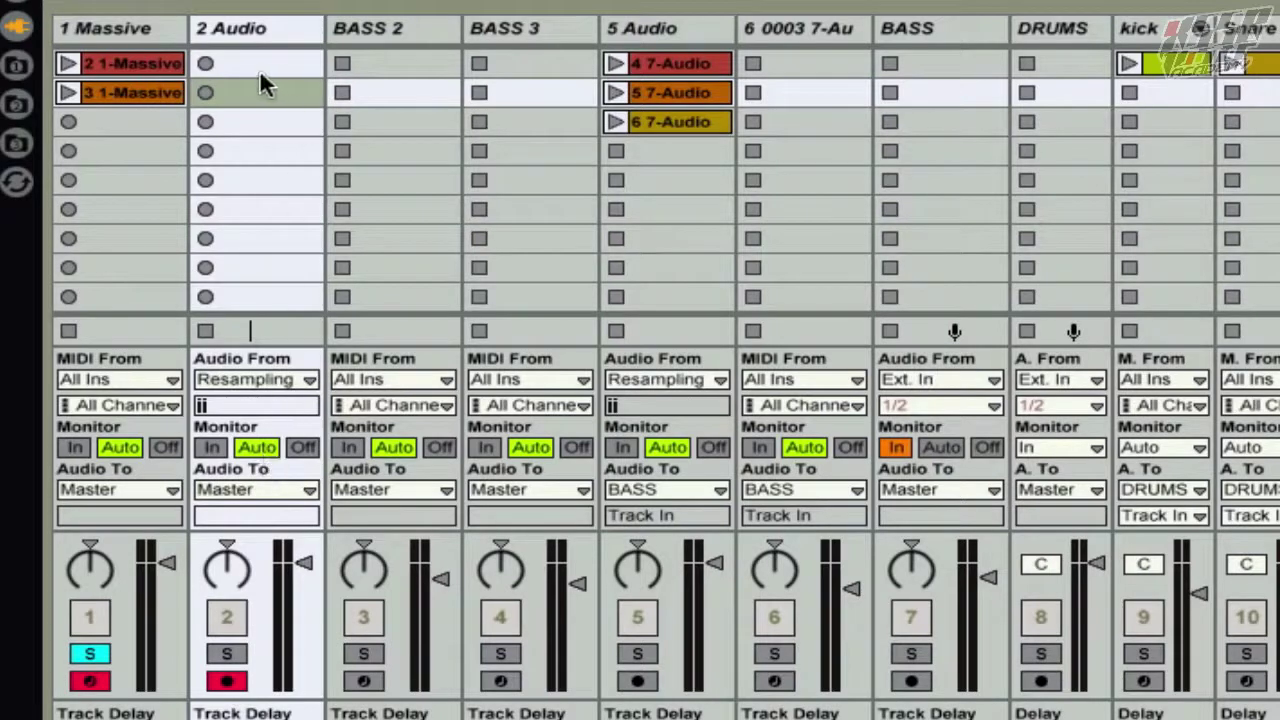
{"action": "left_click", "coordinate": [205, 63]}
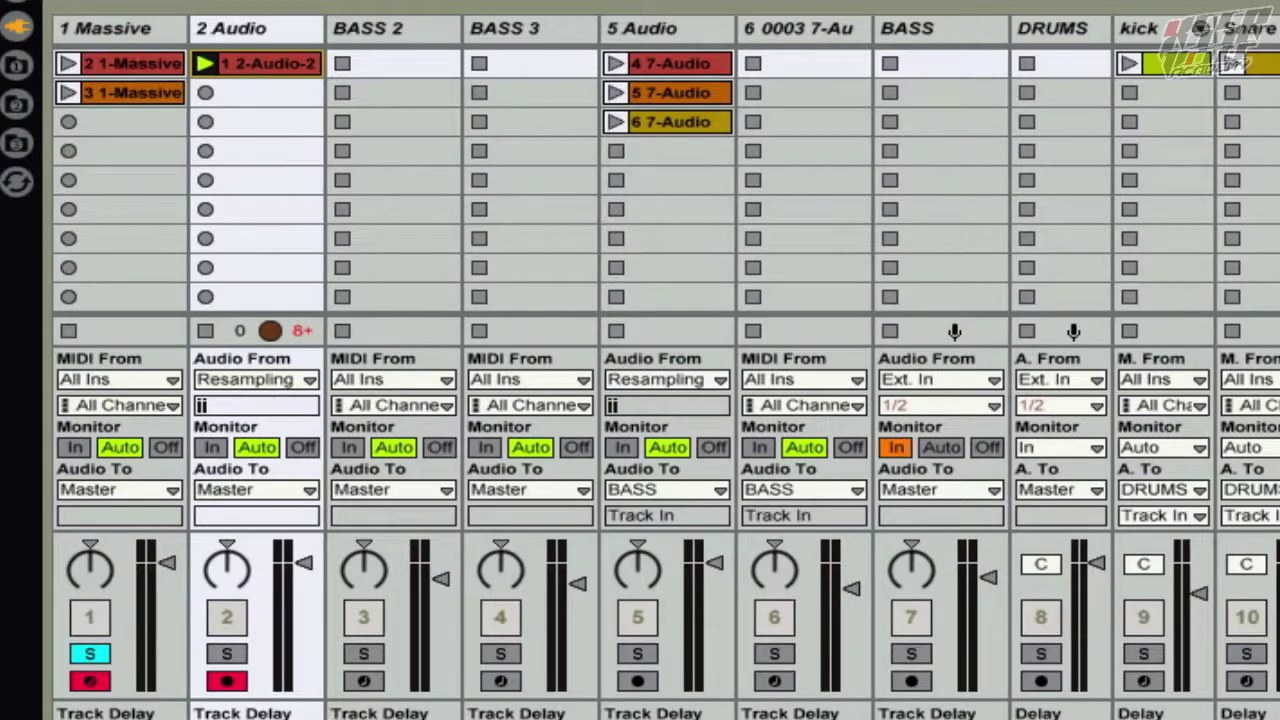
Arm and solo the BASS 2 track and record its sound into the second clip slot of 2 Audio
{"action": "left_click", "coordinate": [363, 681]}
{"action": "left_click", "coordinate": [363, 655]}
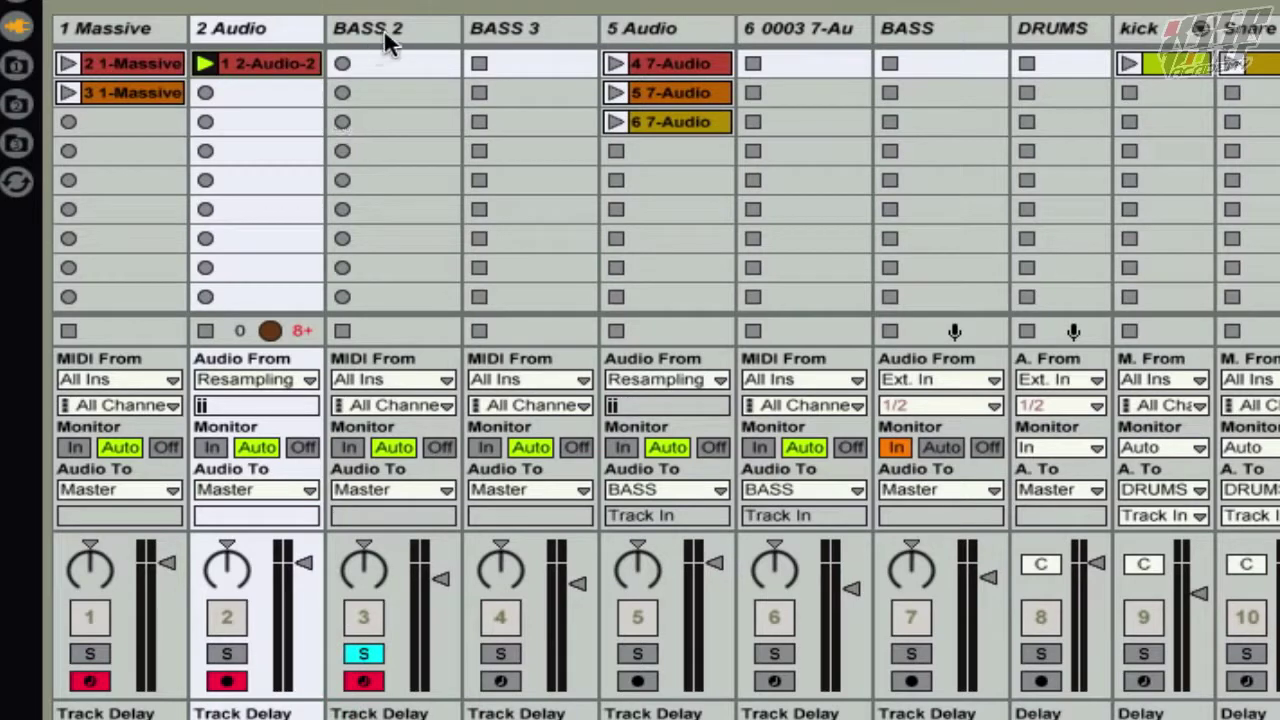
{"action": "left_click", "coordinate": [211, 90]}
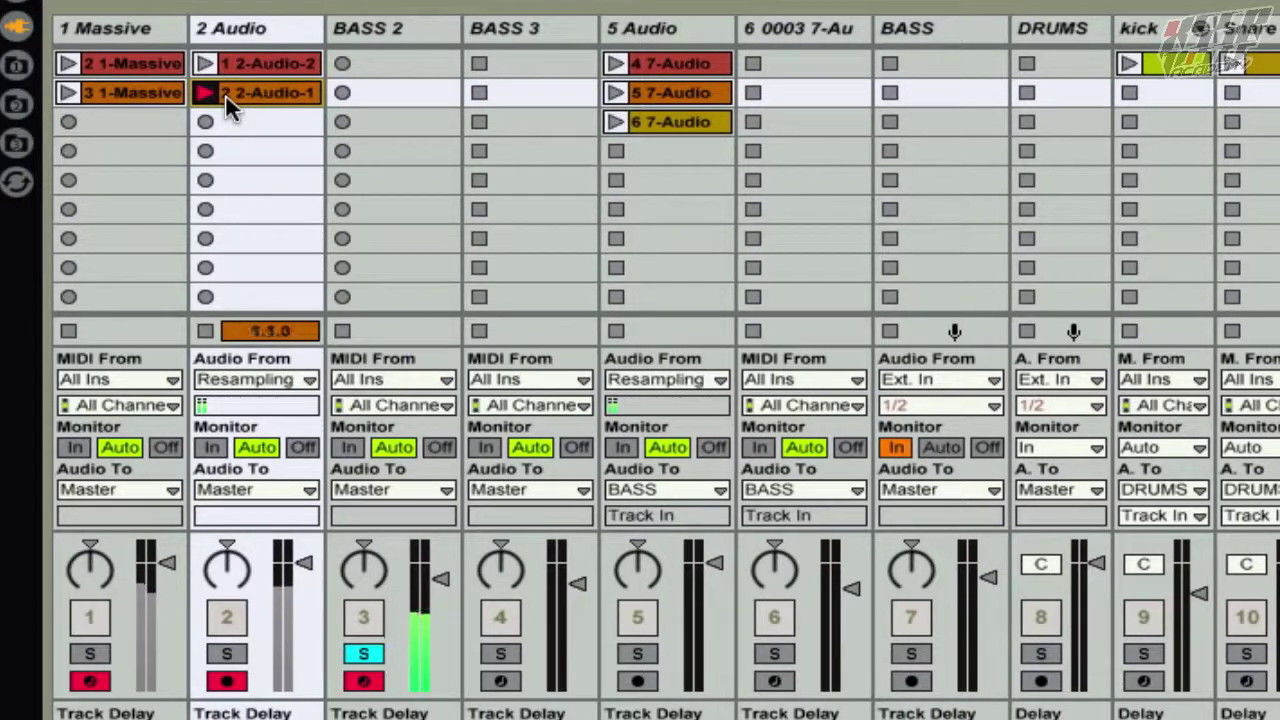
{"action": "left_click", "coordinate": [224, 100]}
Solo and arm the BASS 3 track and record its sound into the third clip slot of 2 Audio
{"action": "left_click", "coordinate": [502, 656]}
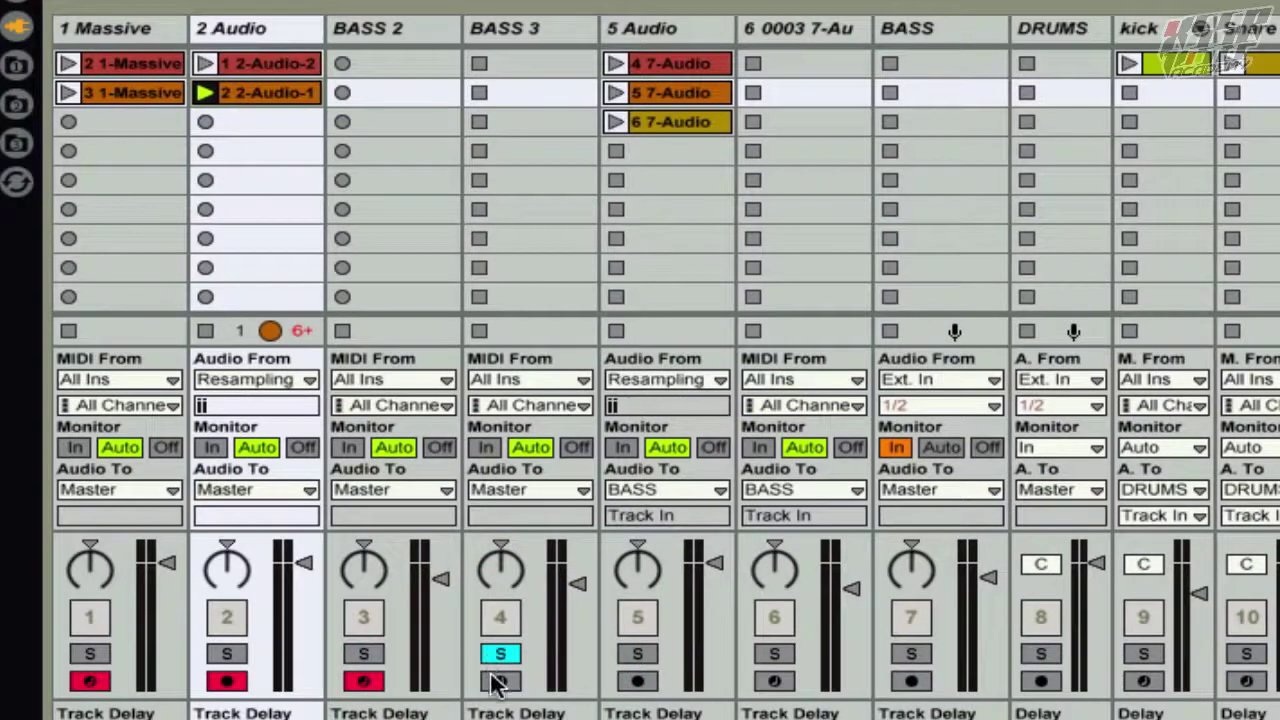
{"action": "left_click", "coordinate": [498, 680]}
{"action": "left_click", "coordinate": [206, 124]}
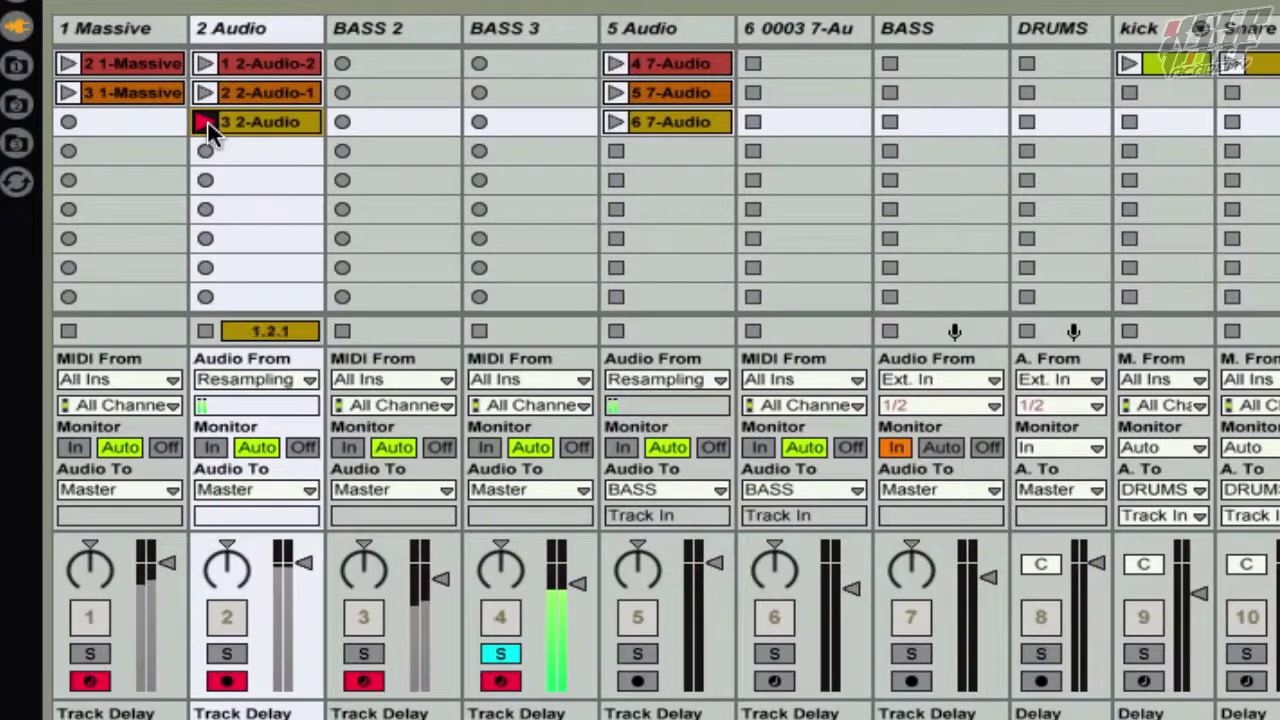
{"action": "left_click", "coordinate": [205, 123]}
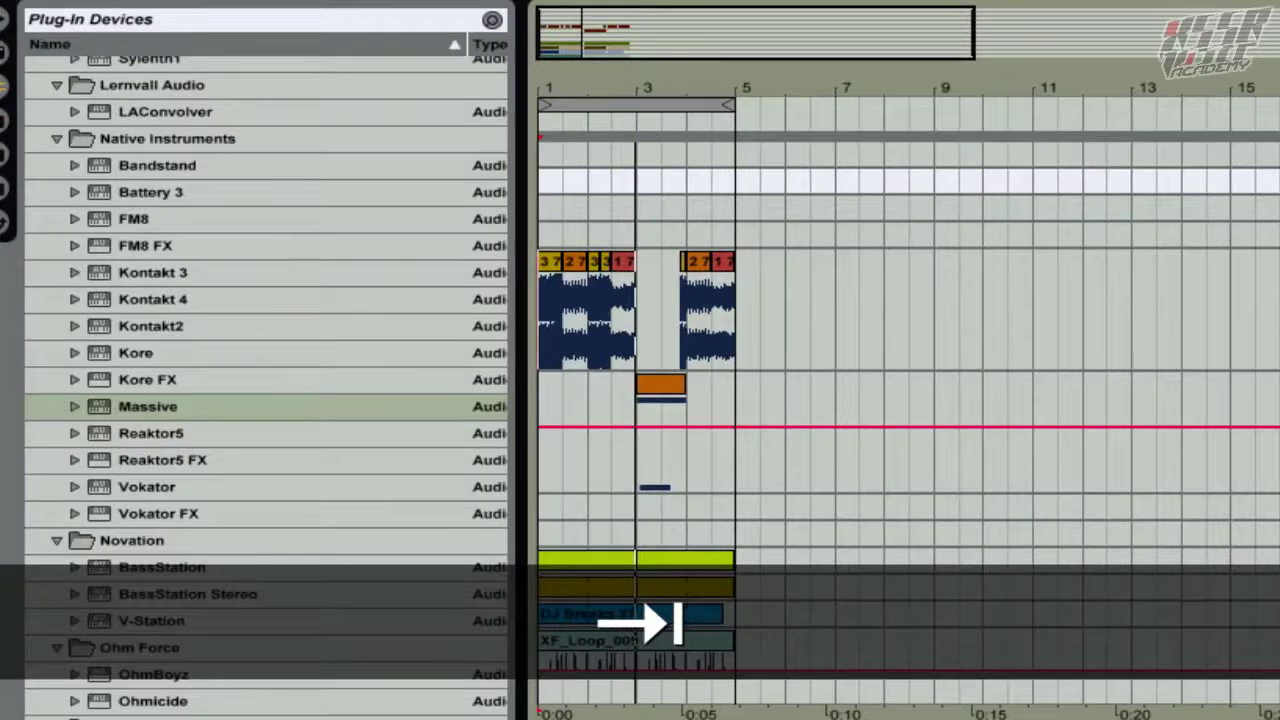
Play back the arrangement from the kick clip and return to the Session View
{"action": "left_click", "coordinate": [585, 558]}
{"action": "key", "text": "space"}
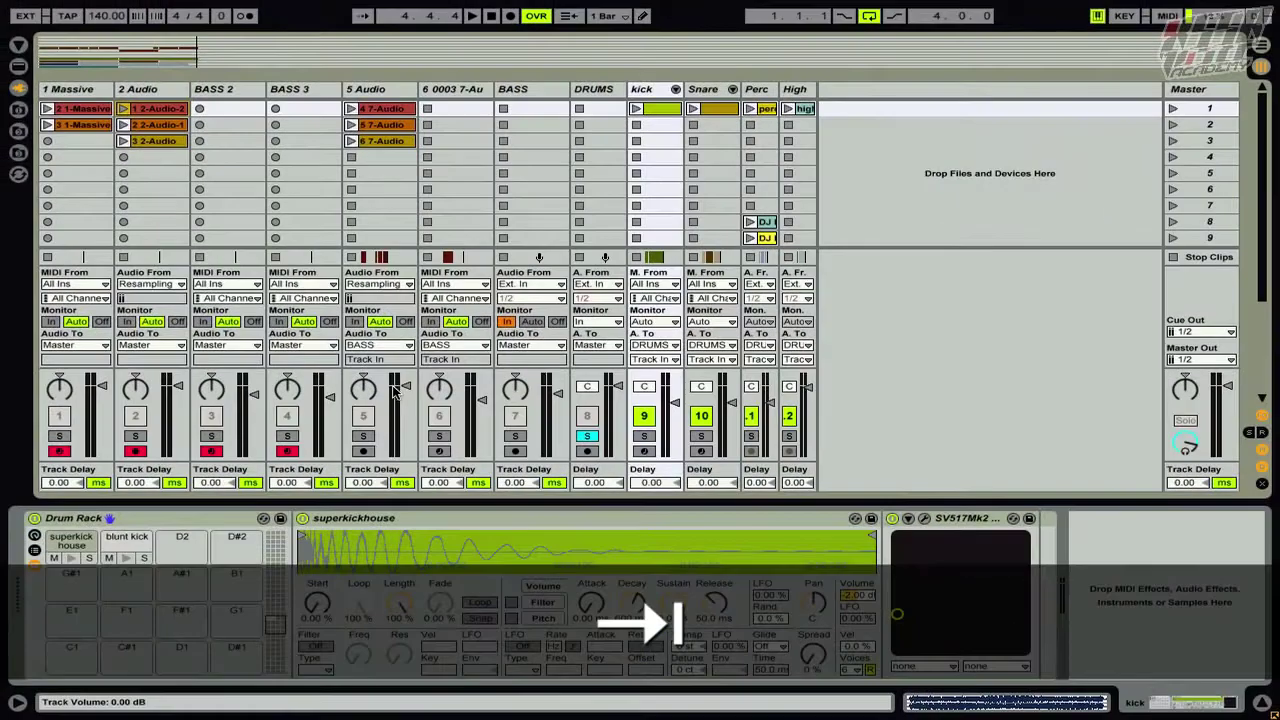
{"action": "key", "text": "Tab"}
{"action": "key", "text": "Tab"}
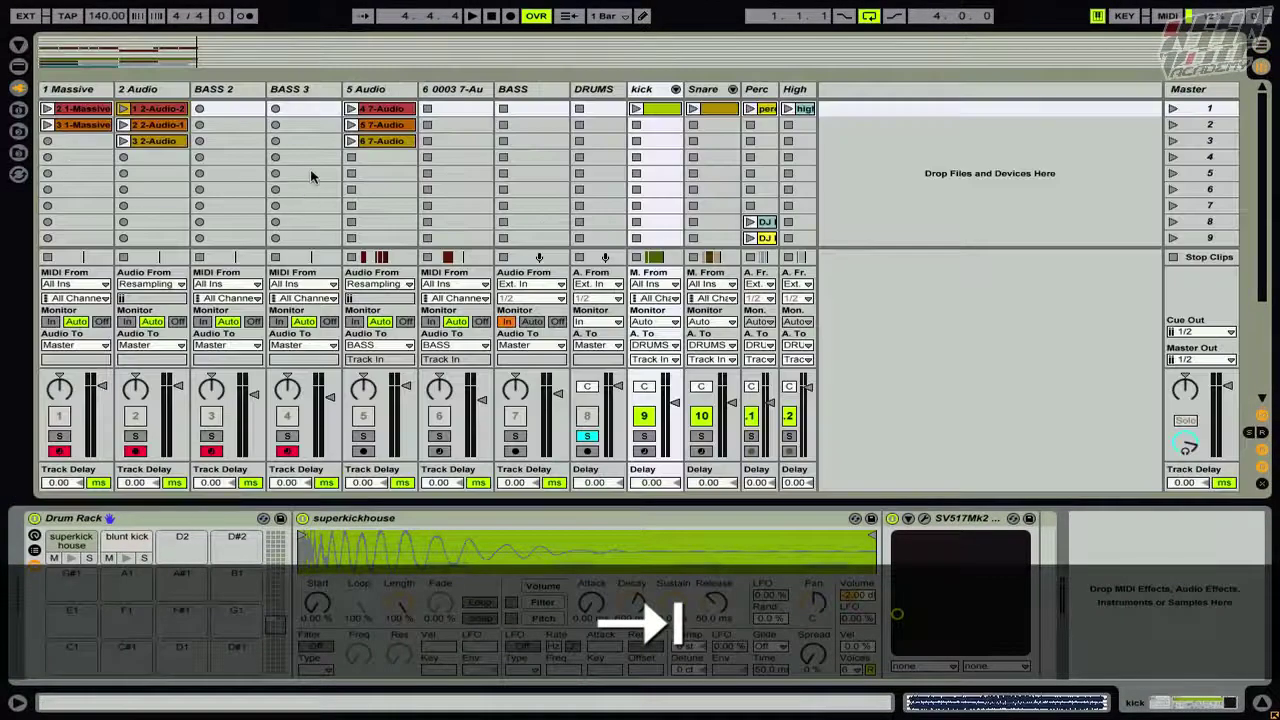
Delete the old 5 Audio track together with its resampled clips
{"action": "left_click", "coordinate": [172, 88]}
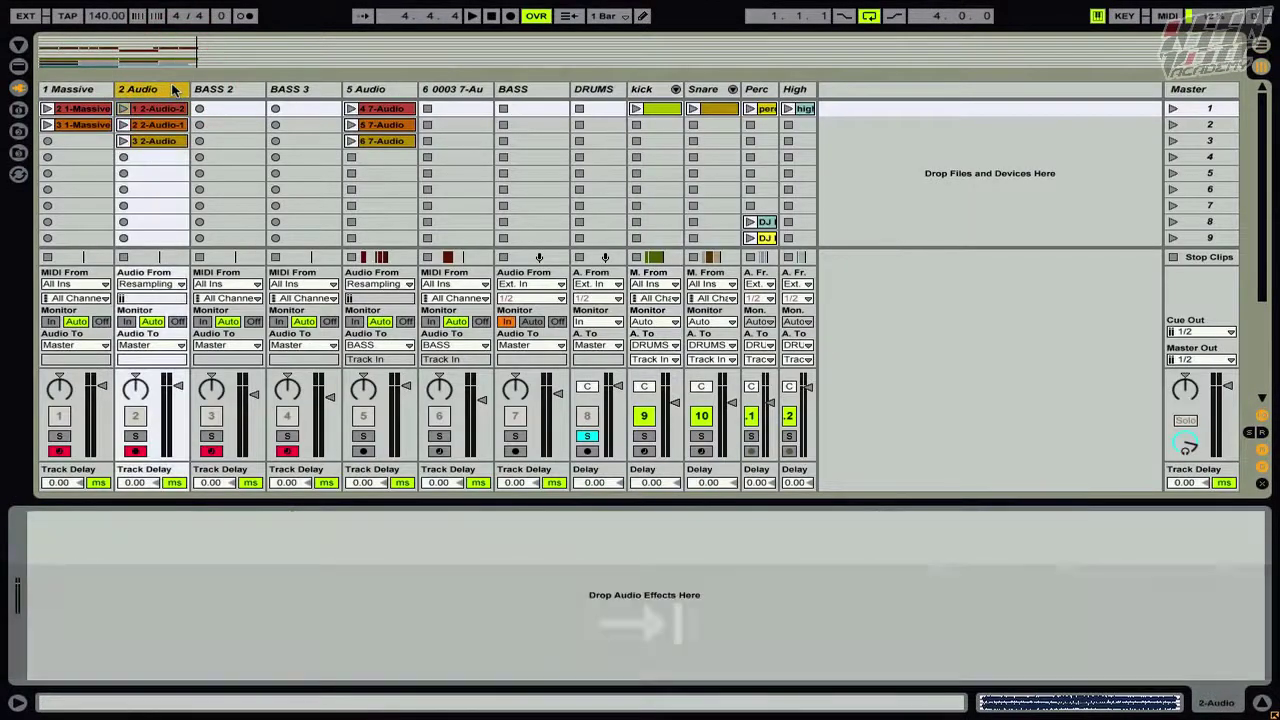
{"action": "left_click", "coordinate": [390, 92]}
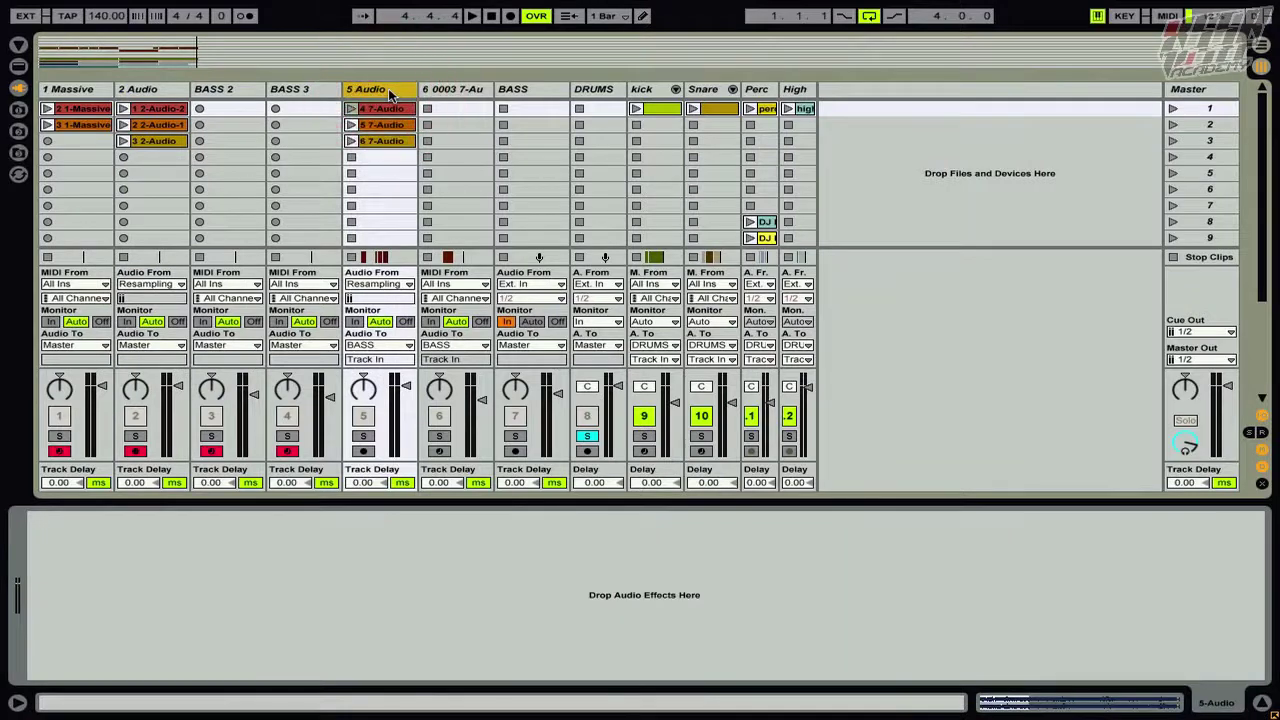
{"action": "key", "text": "Delete"}
{"action": "key", "text": "Tab"}
{"action": "key", "text": "Tab"}
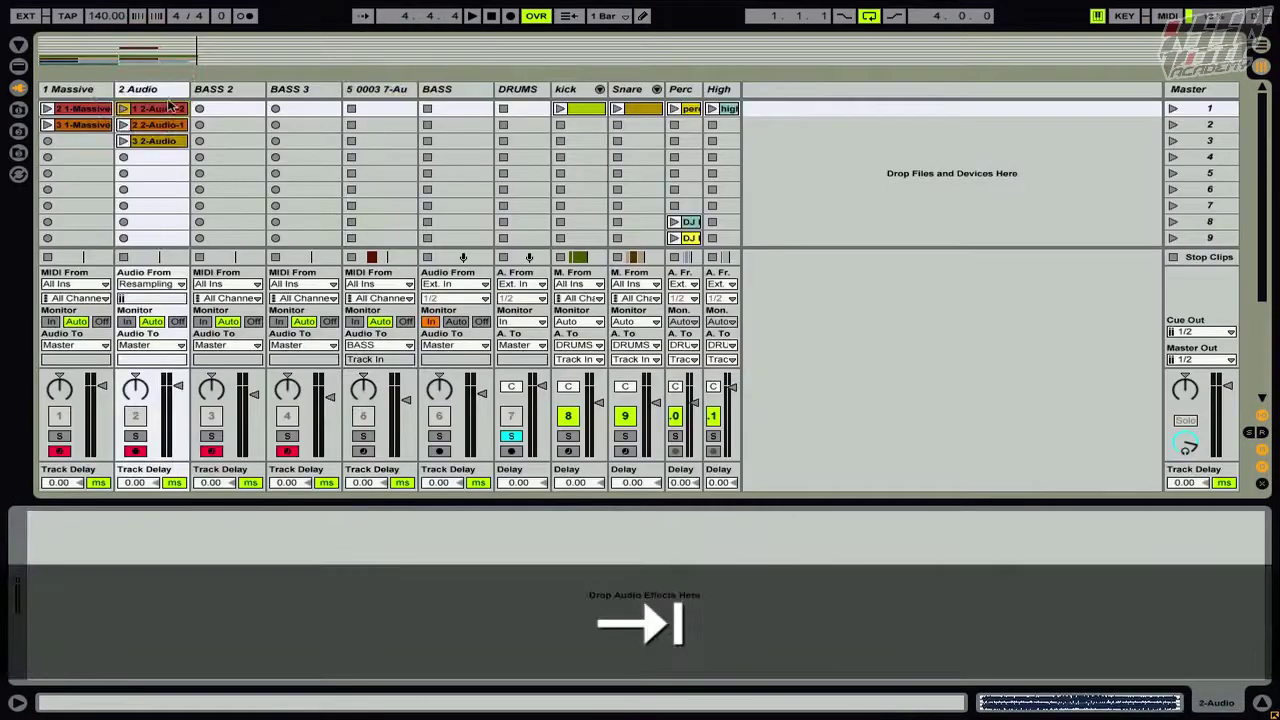
Place the first resampled clip, 1 2-Audio-2, at bar 1 of the 2 Audio track in the Arrangement View and unfold that track
{"action": "left_click", "coordinate": [157, 110]}
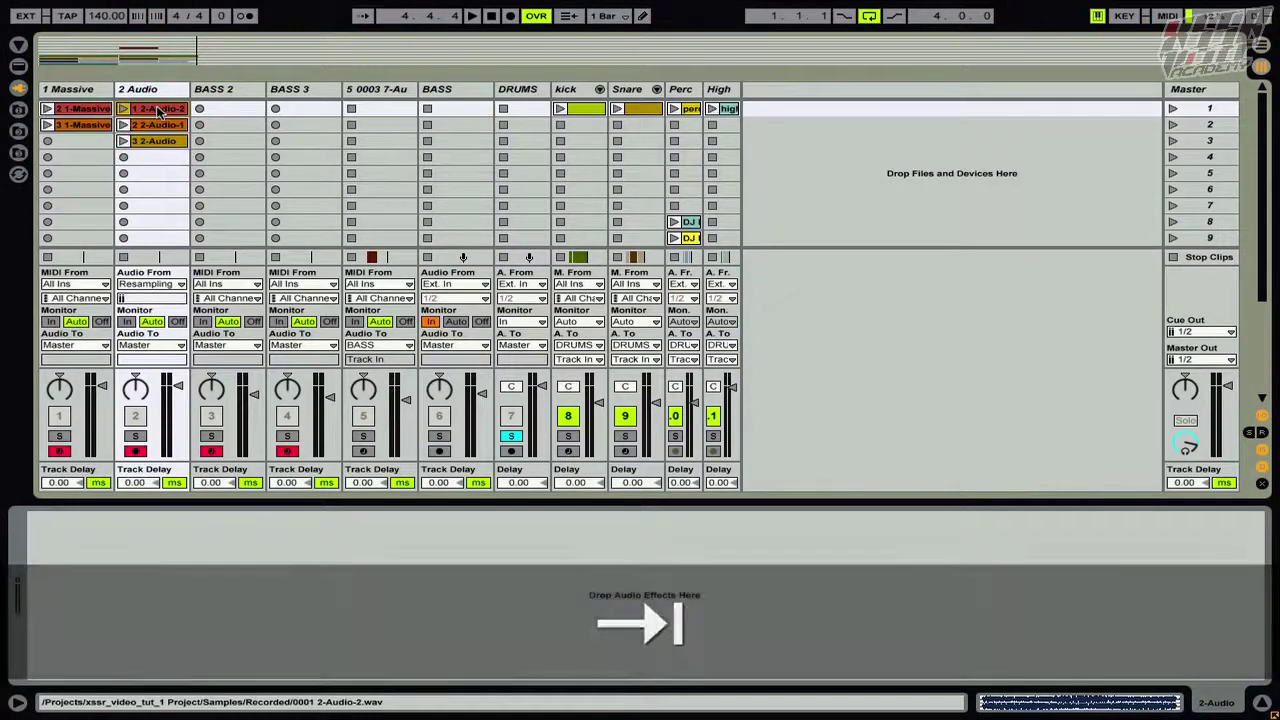
{"action": "left_click", "coordinate": [157, 112]}
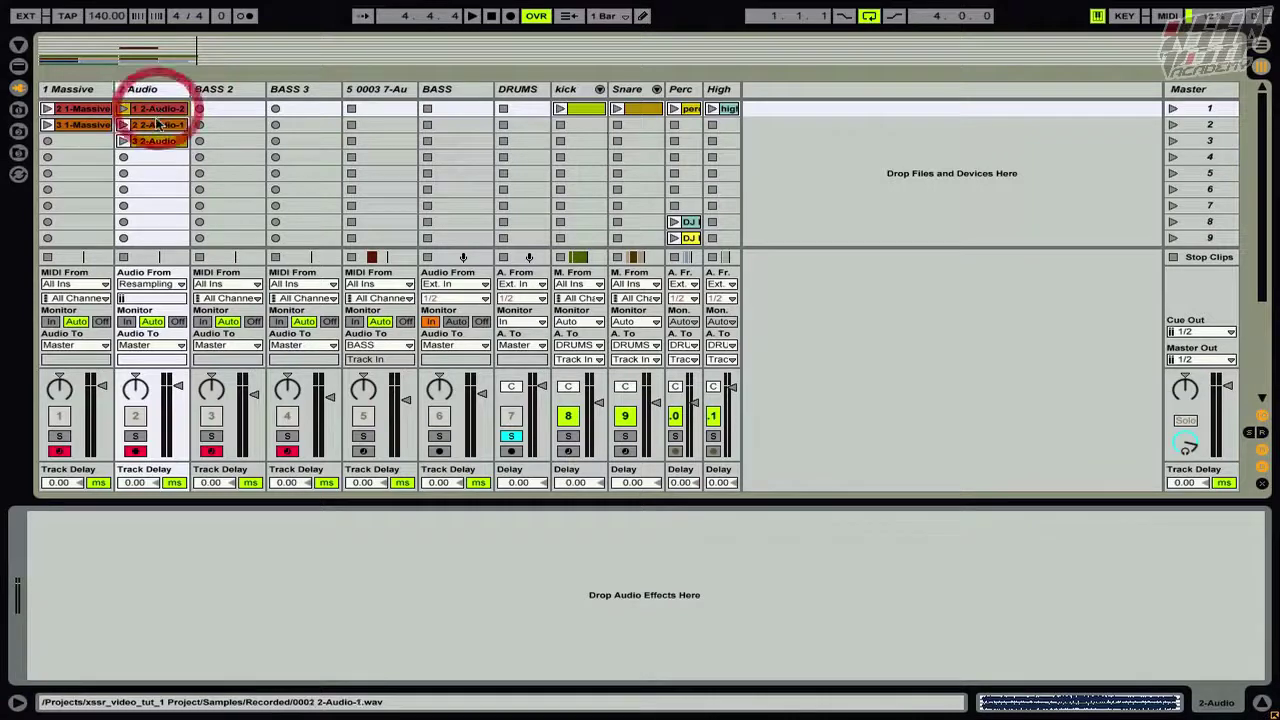
{"action": "double_click", "coordinate": [163, 115]}
{"action": "key", "text": "Tab"}
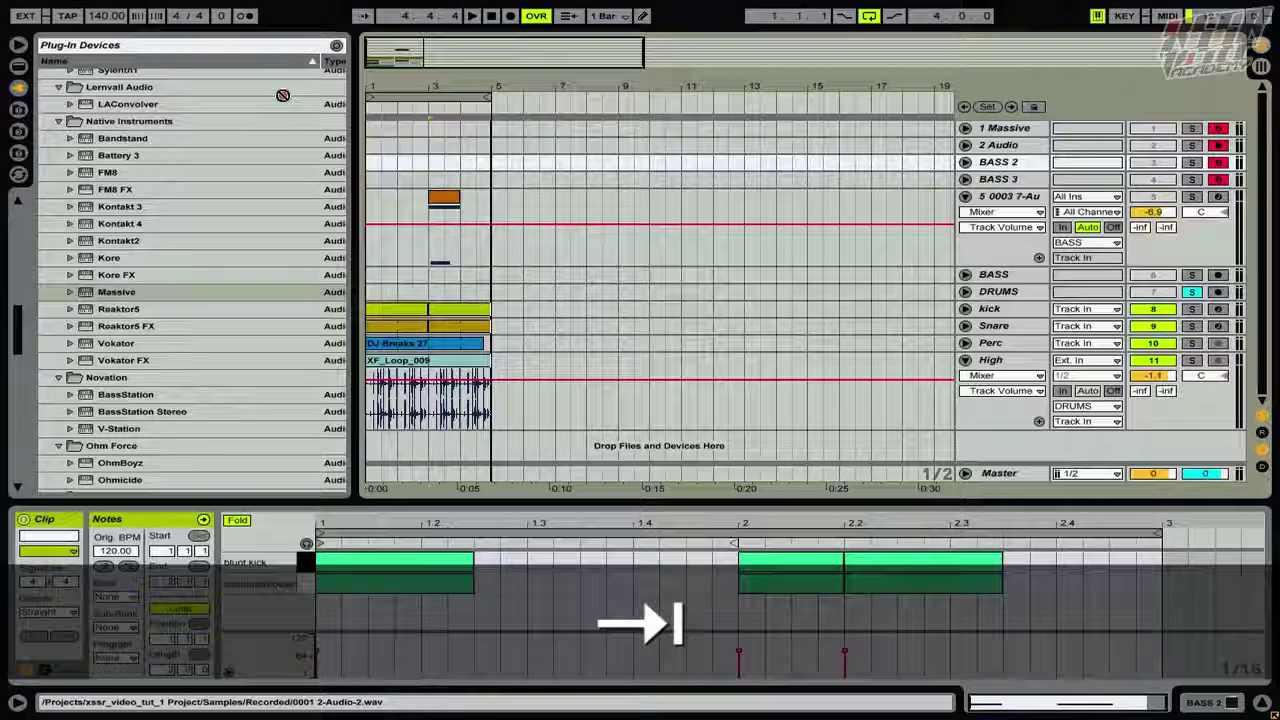
{"action": "left_click", "coordinate": [380, 172]}
{"action": "left_click_drag", "start_coordinate": [380, 172], "coordinate": [370, 146]}
{"action": "left_click_drag", "start_coordinate": [372, 52], "coordinate": [372, 110]}
{"action": "left_click", "coordinate": [965, 145]}
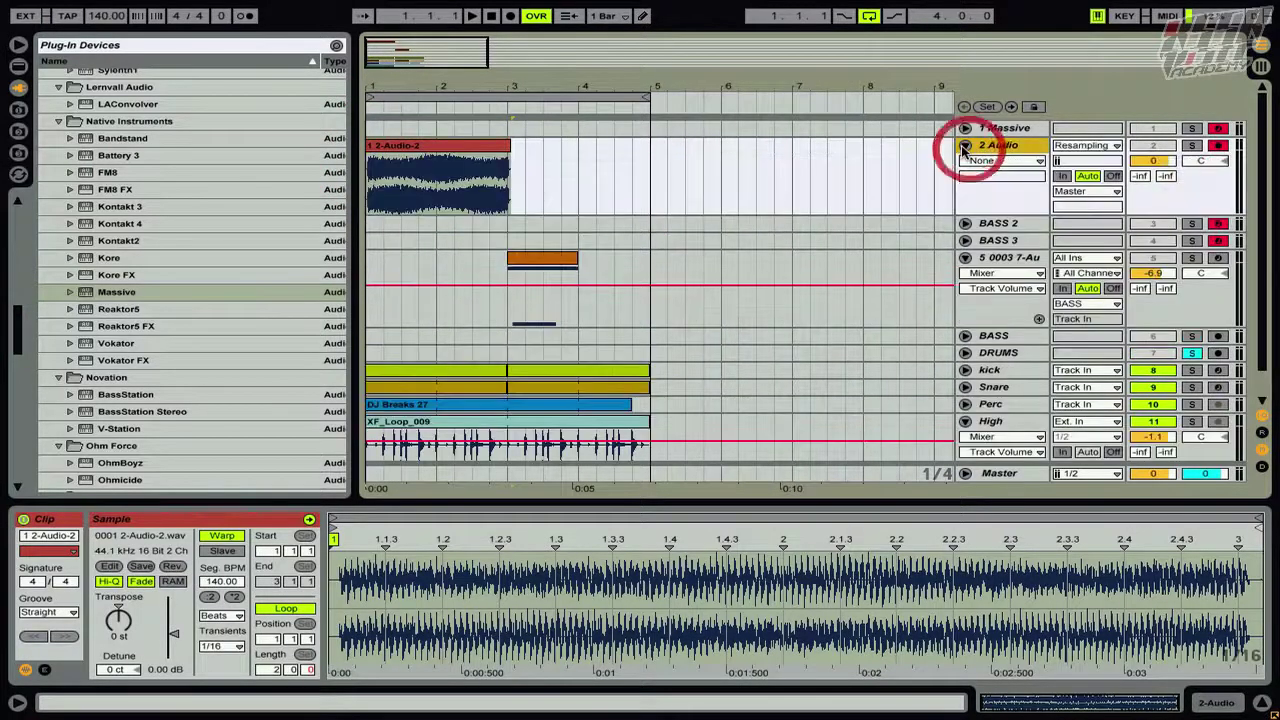
Align the 2-Audio-2 clip's start with its sound using a one-bar loop, and audition the 2 Audio track soloed
{"action": "double_click", "coordinate": [372, 146]}
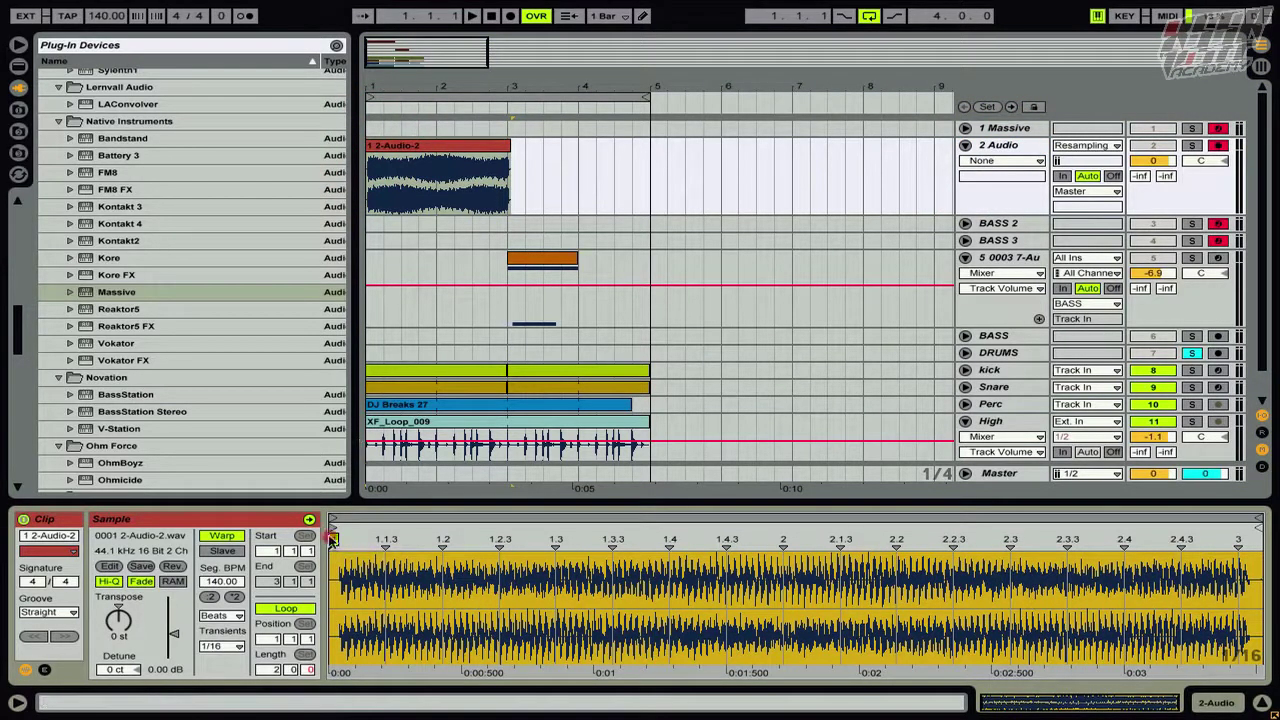
{"action": "left_click", "coordinate": [332, 540]}
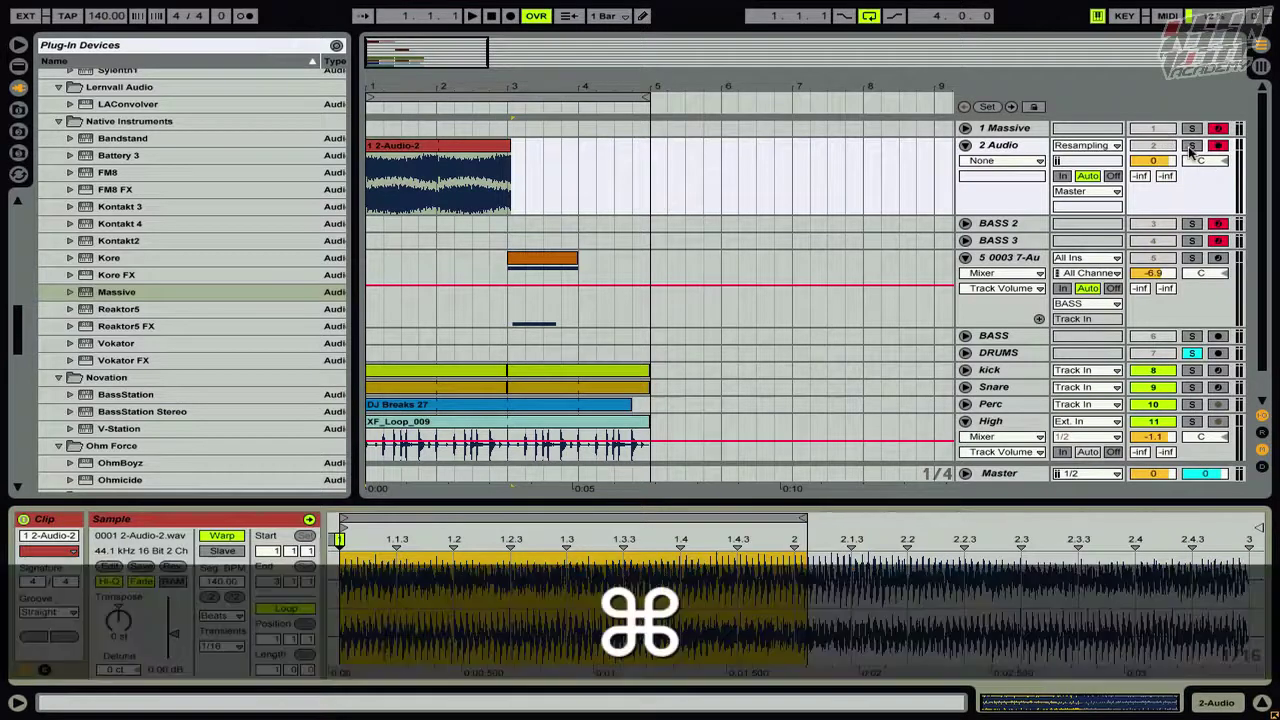
{"action": "left_click", "coordinate": [1192, 145], "text": "ctrl"}
{"action": "key", "text": "space"}
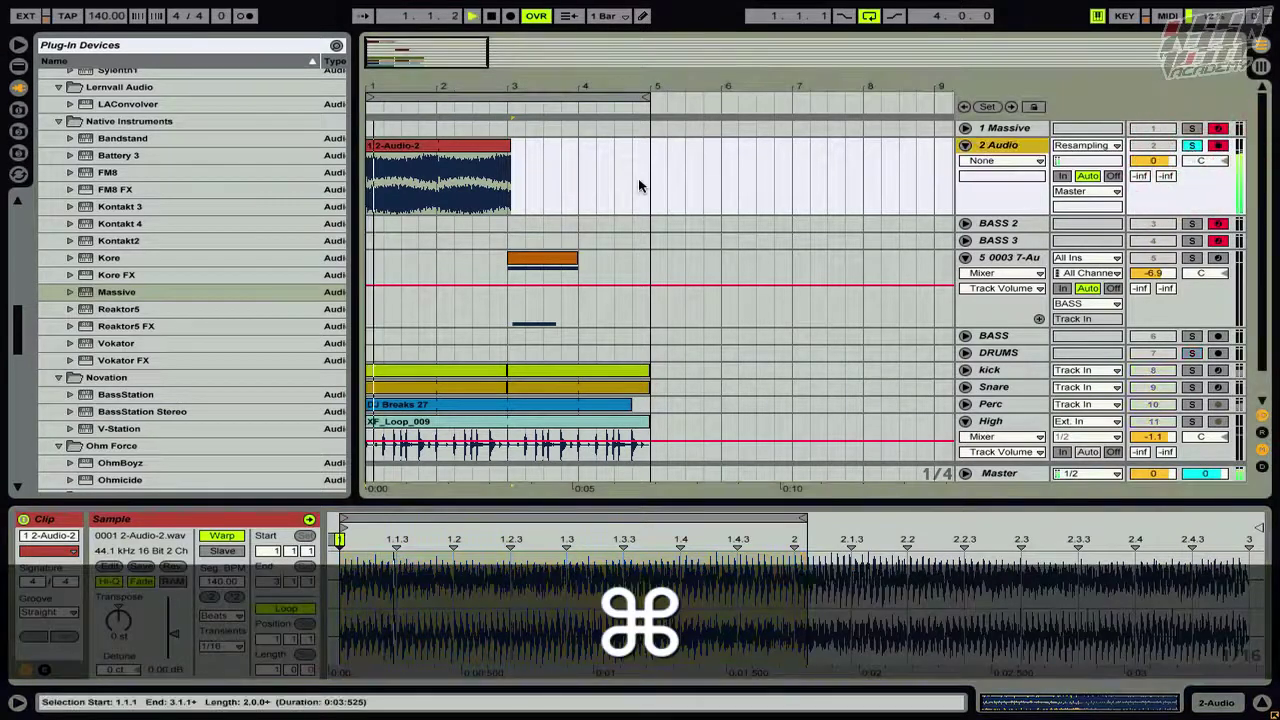
Stop playback and trim the 1 2-Audio-2 clip to end at bar 2 in the arrangement
{"action": "left_click", "coordinate": [490, 150]}
{"action": "key", "text": "space"}
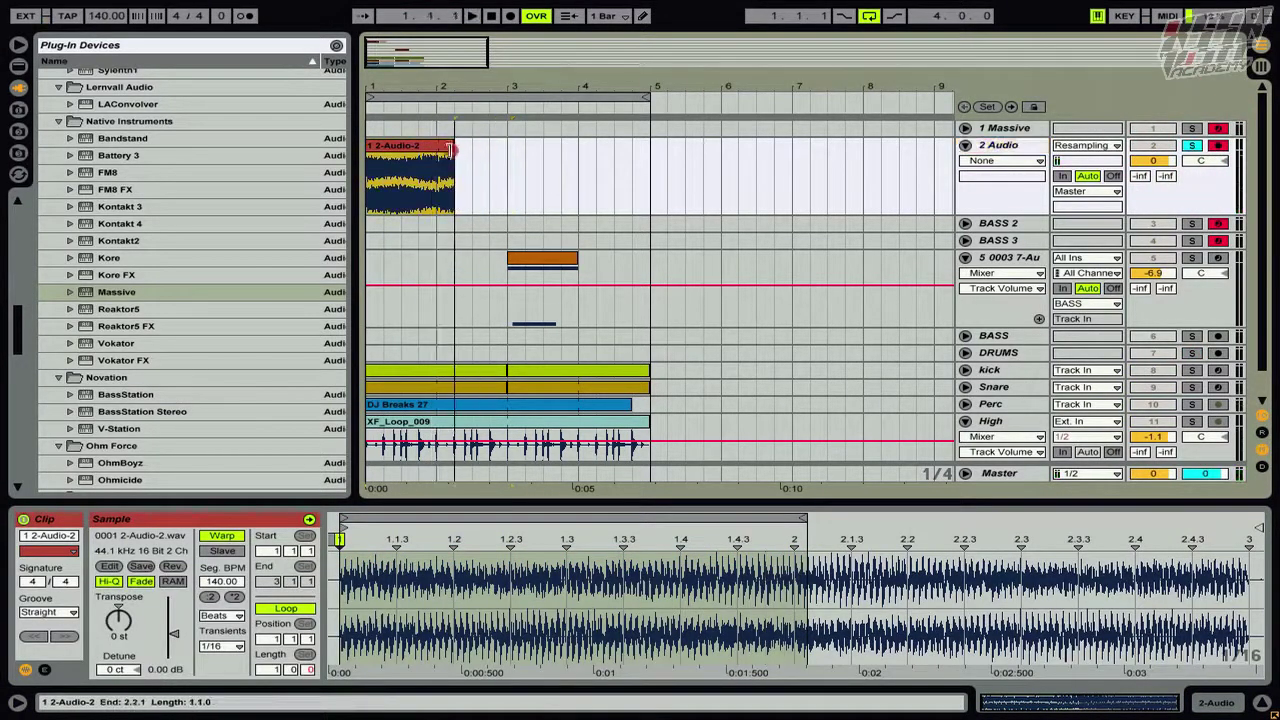
{"action": "left_click", "coordinate": [443, 148]}
Place the 2 2-Audio-1 clip at bar 2 of the 2 Audio track and raise its clip gain to 5.81 dB
{"action": "key", "text": "Tab"}
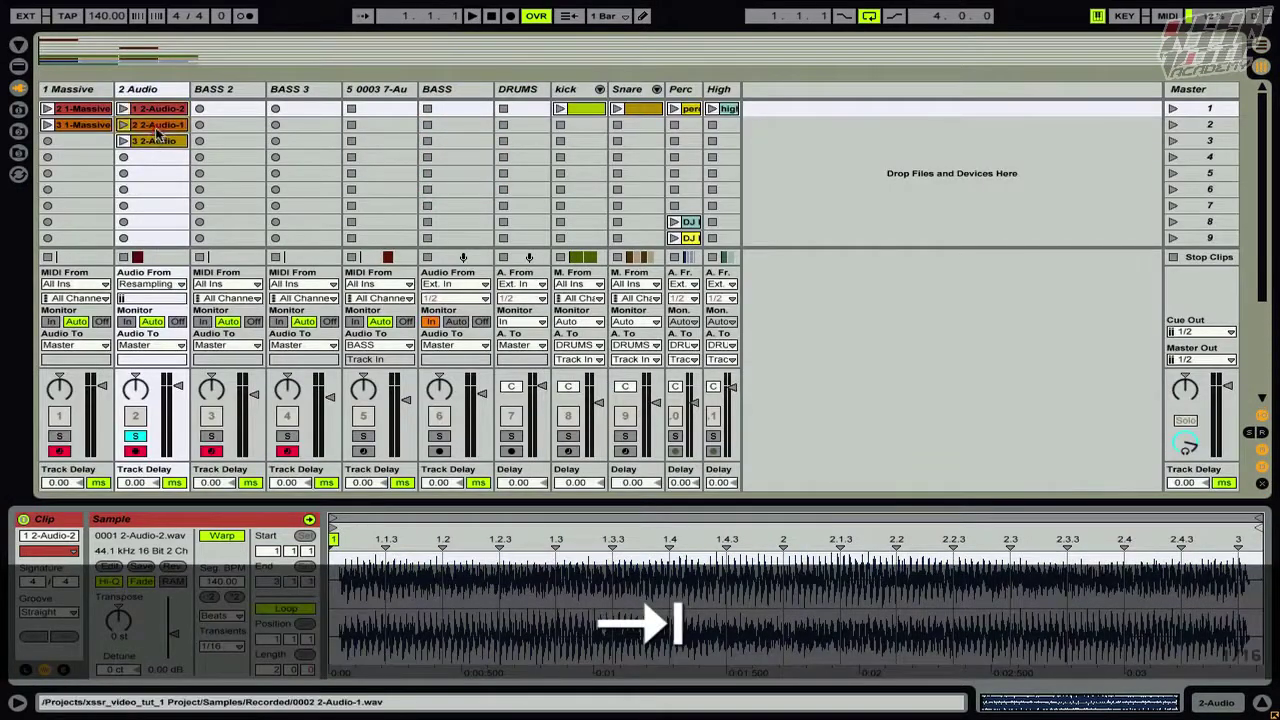
{"action": "key", "text": "Tab"}
{"action": "left_click", "coordinate": [441, 168]}
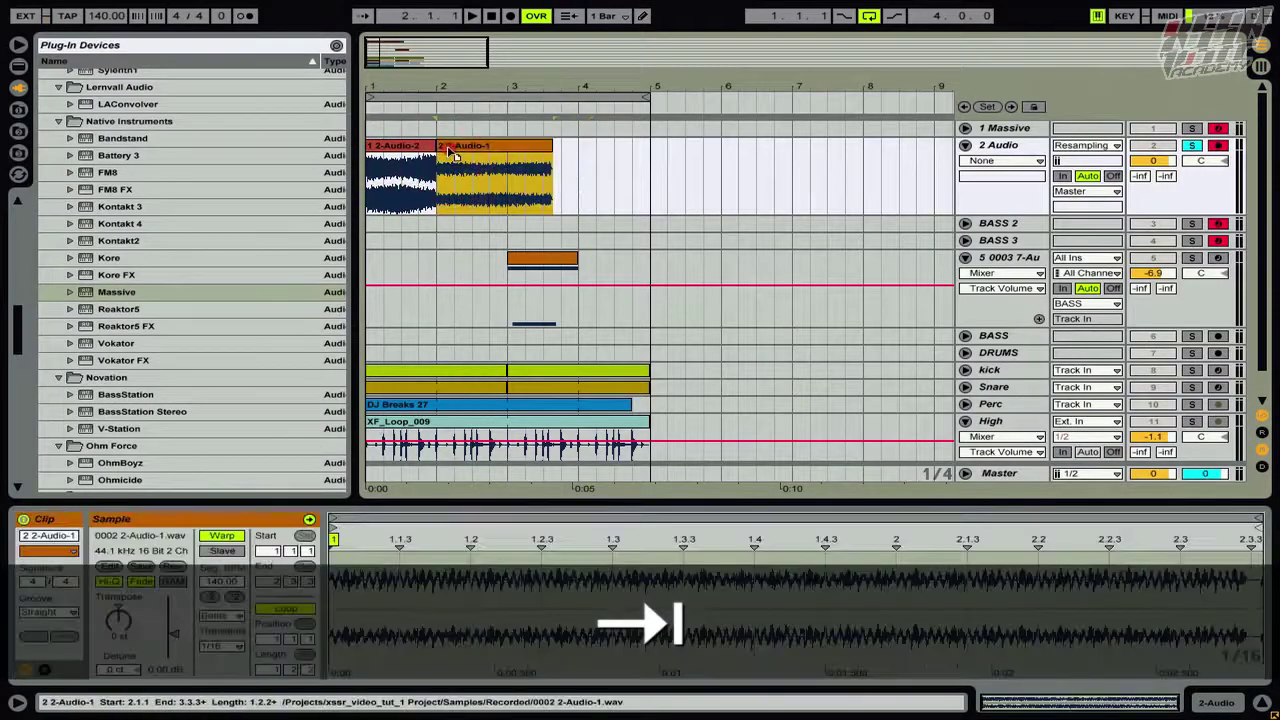
{"action": "left_click", "coordinate": [455, 146]}
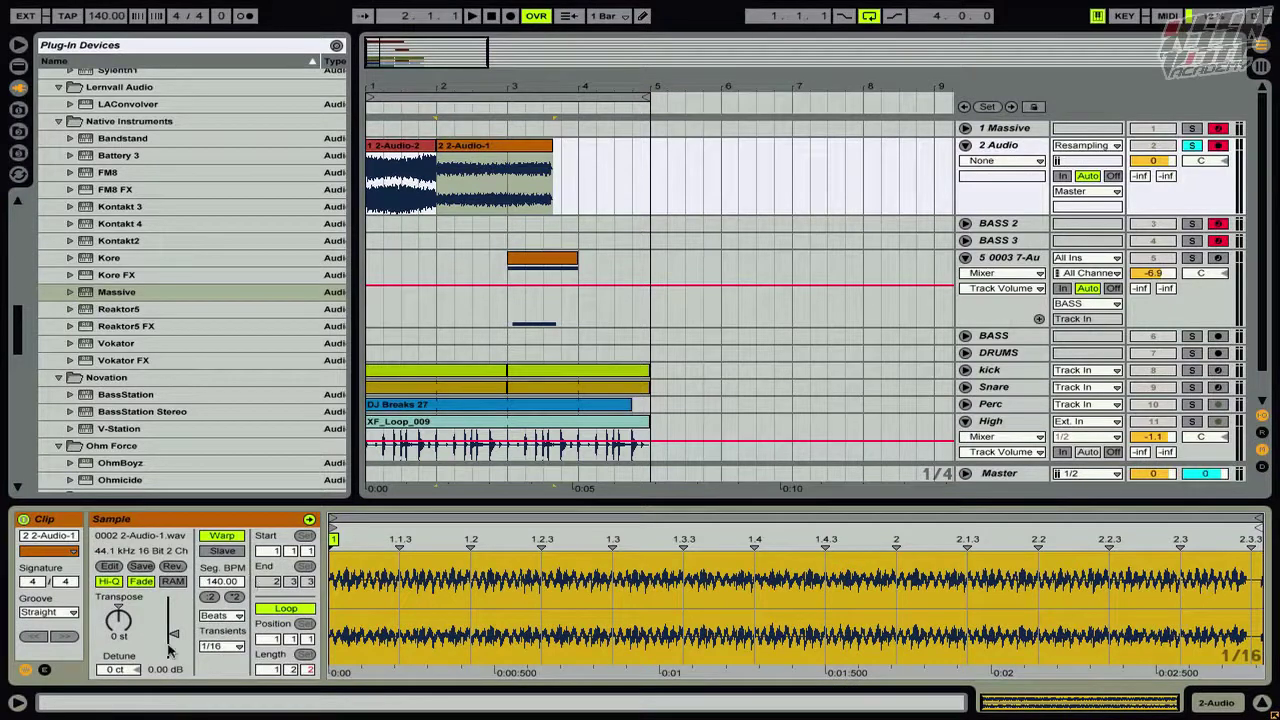
{"action": "left_click_drag", "start_coordinate": [170, 650], "coordinate": [170, 625]}
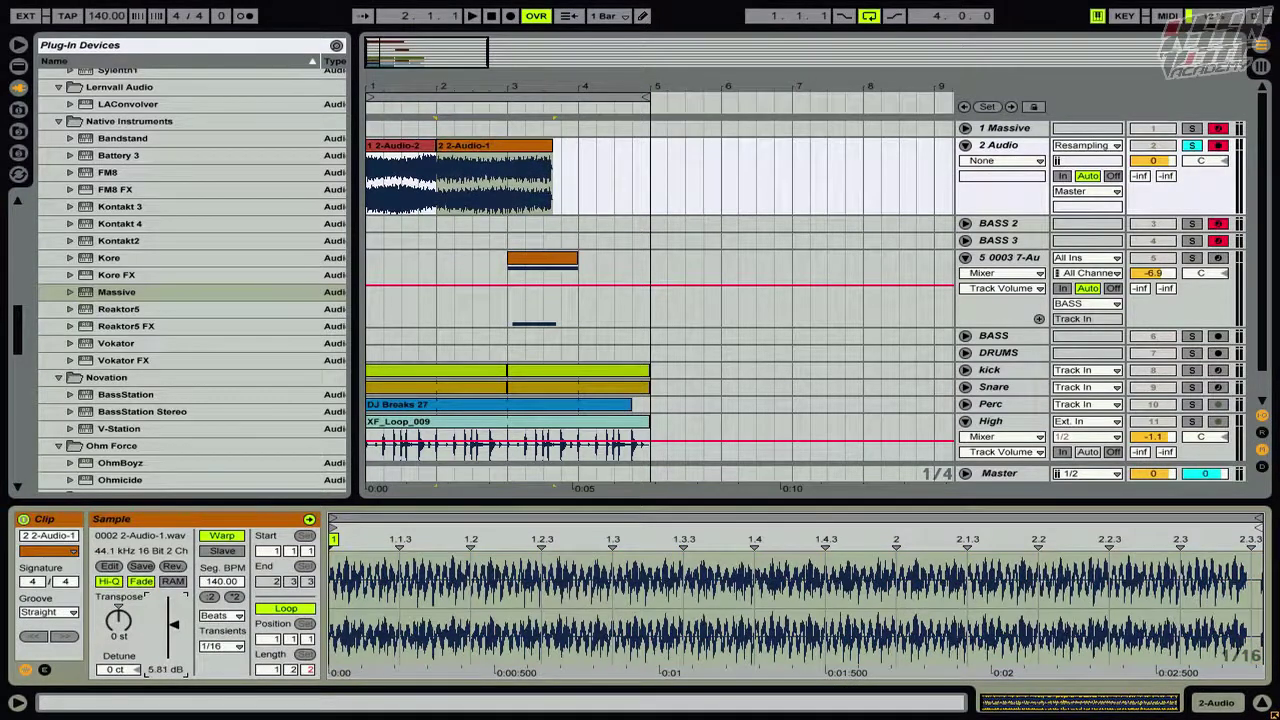
Place the 3 2-Audio clip at bar 3 of the 2 Audio track and trim it to one bar
{"action": "key", "text": "Tab"}
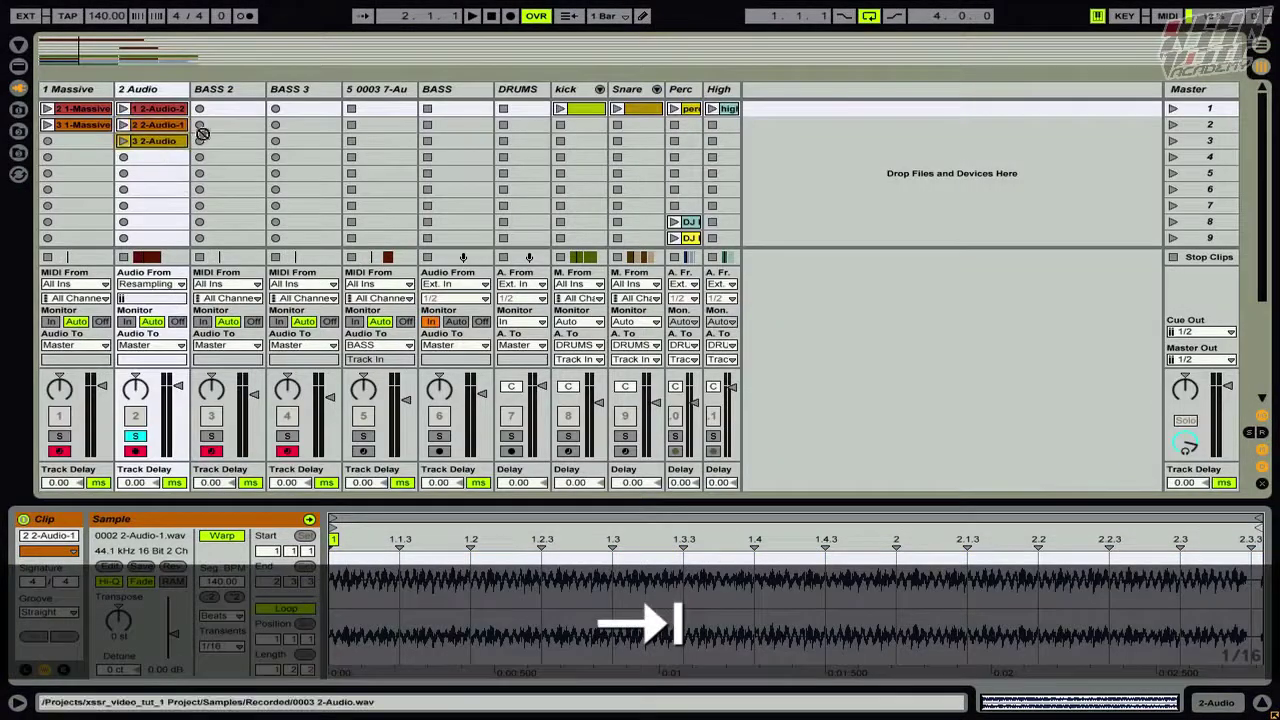
{"action": "key", "text": "Tab"}
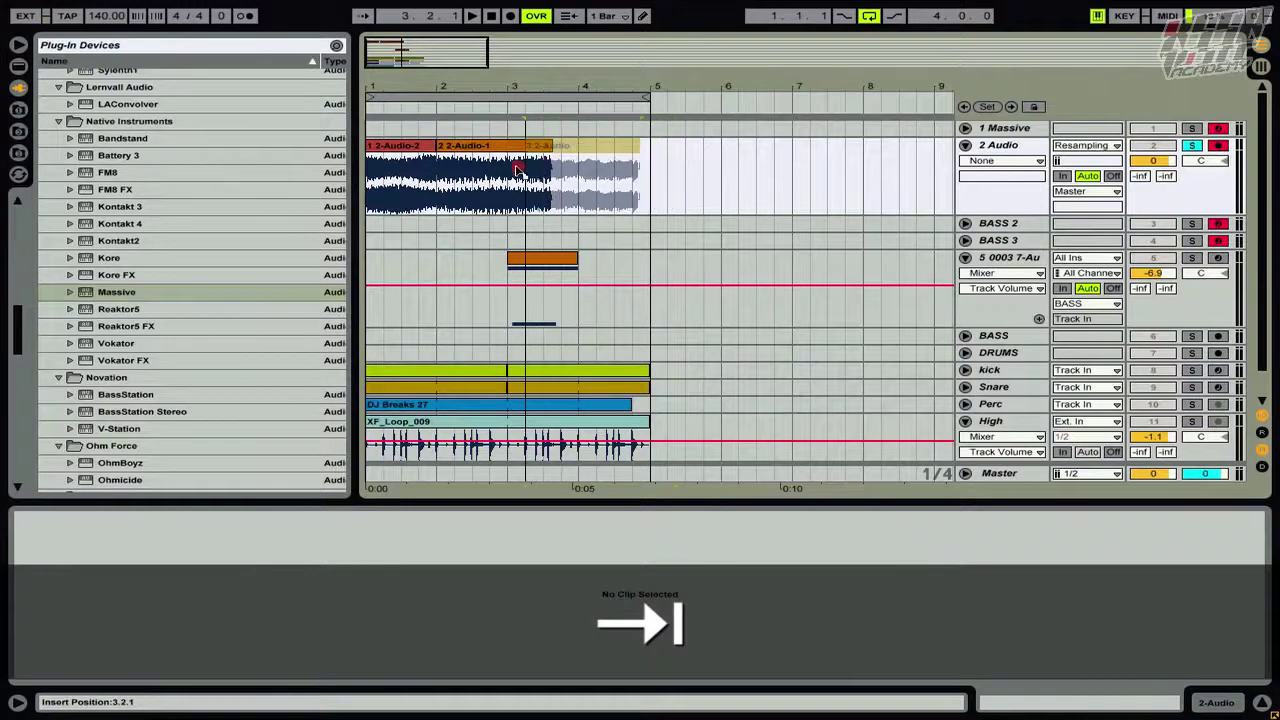
{"action": "left_click", "coordinate": [518, 168]}
{"action": "left_click_drag", "start_coordinate": [615, 148], "coordinate": [578, 148]}
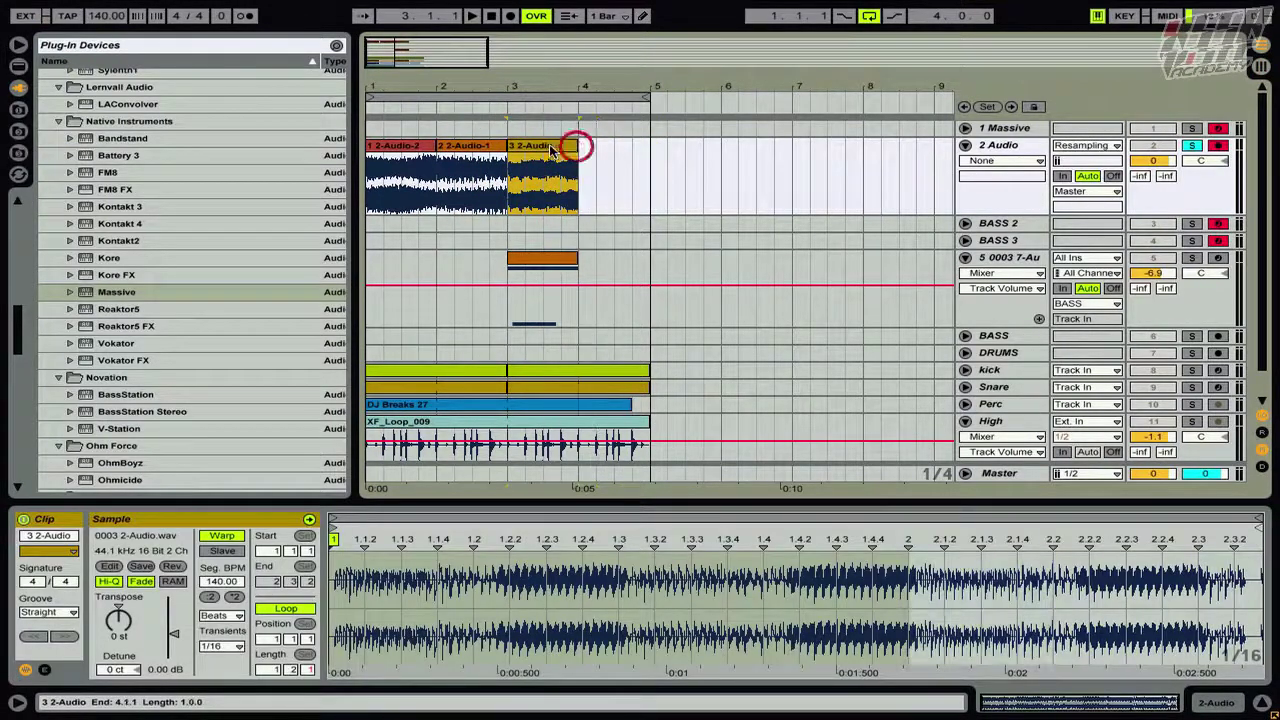
Shorten the 3 2-Audio clip's loop to three beats and raise its clip gain to 1.06 dB
{"action": "double_click", "coordinate": [514, 150]}
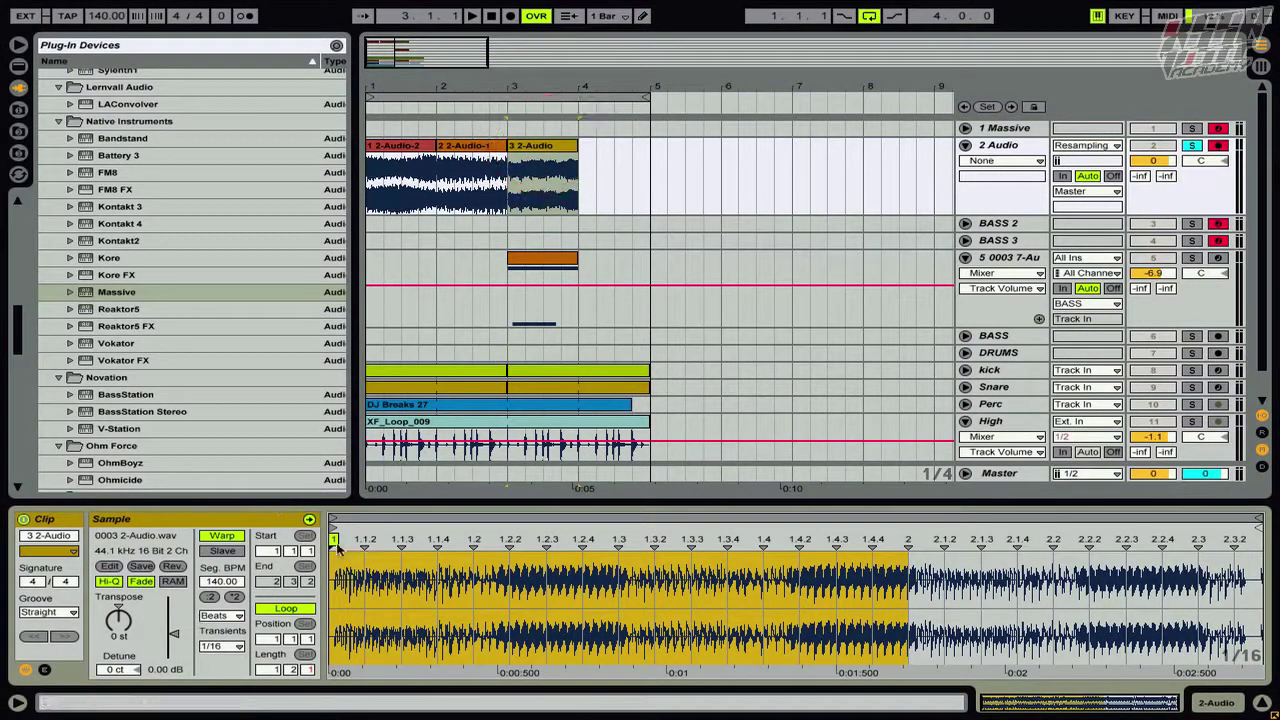
{"action": "left_click", "coordinate": [336, 545]}
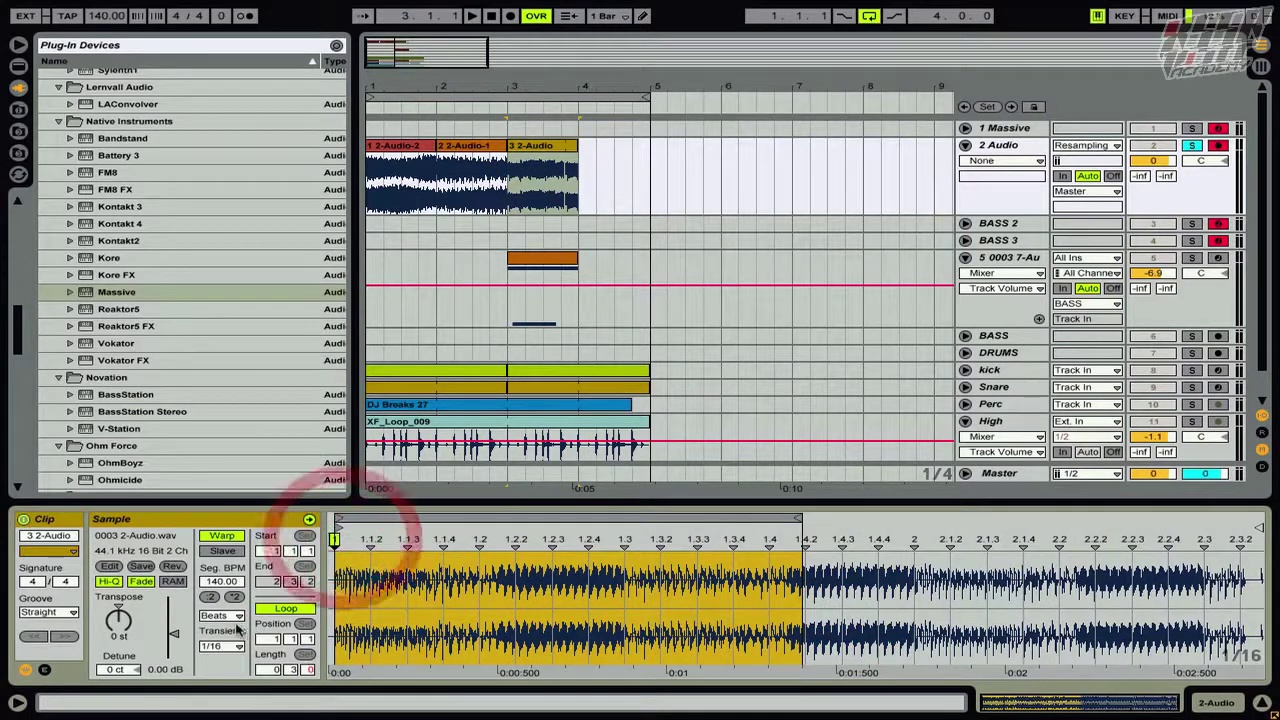
{"action": "left_click_drag", "start_coordinate": [177, 596], "coordinate": [177, 587]}
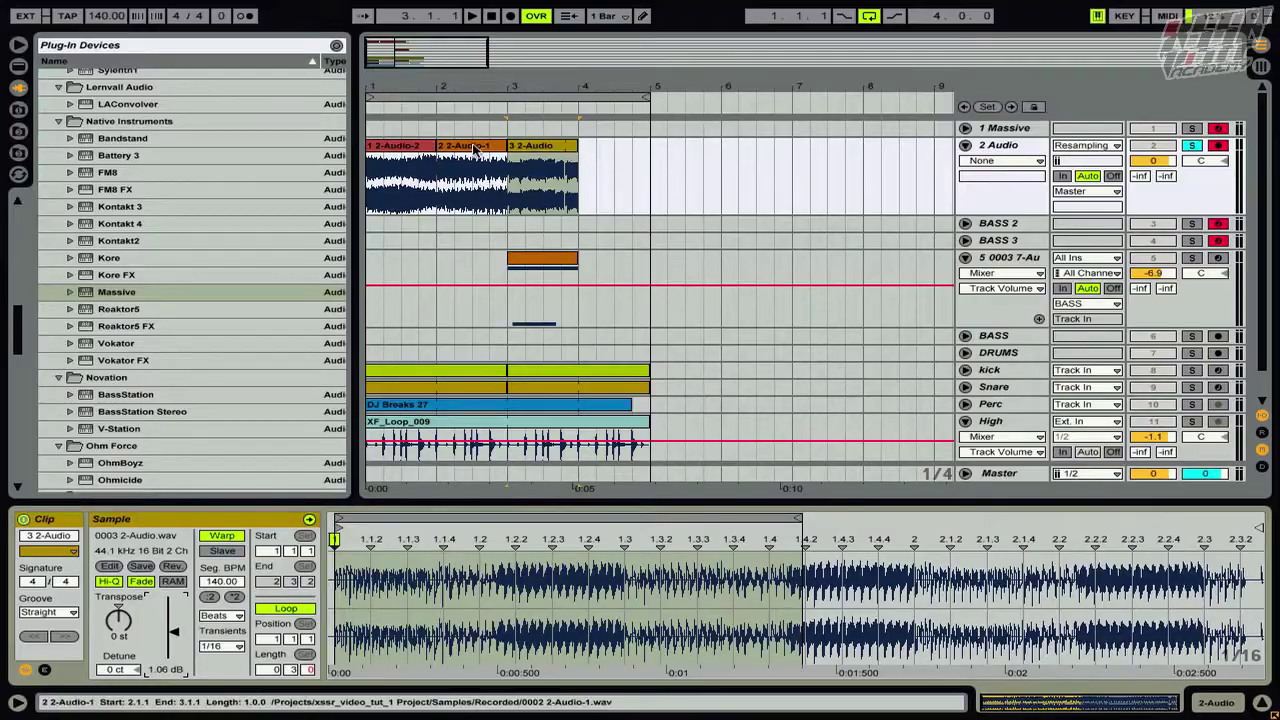
Copy the 2 2-Audio-1 clip to bar 4 of the 2 Audio track
{"action": "left_click_drag", "start_coordinate": [476, 148], "coordinate": [611, 143], "text": "alt"}
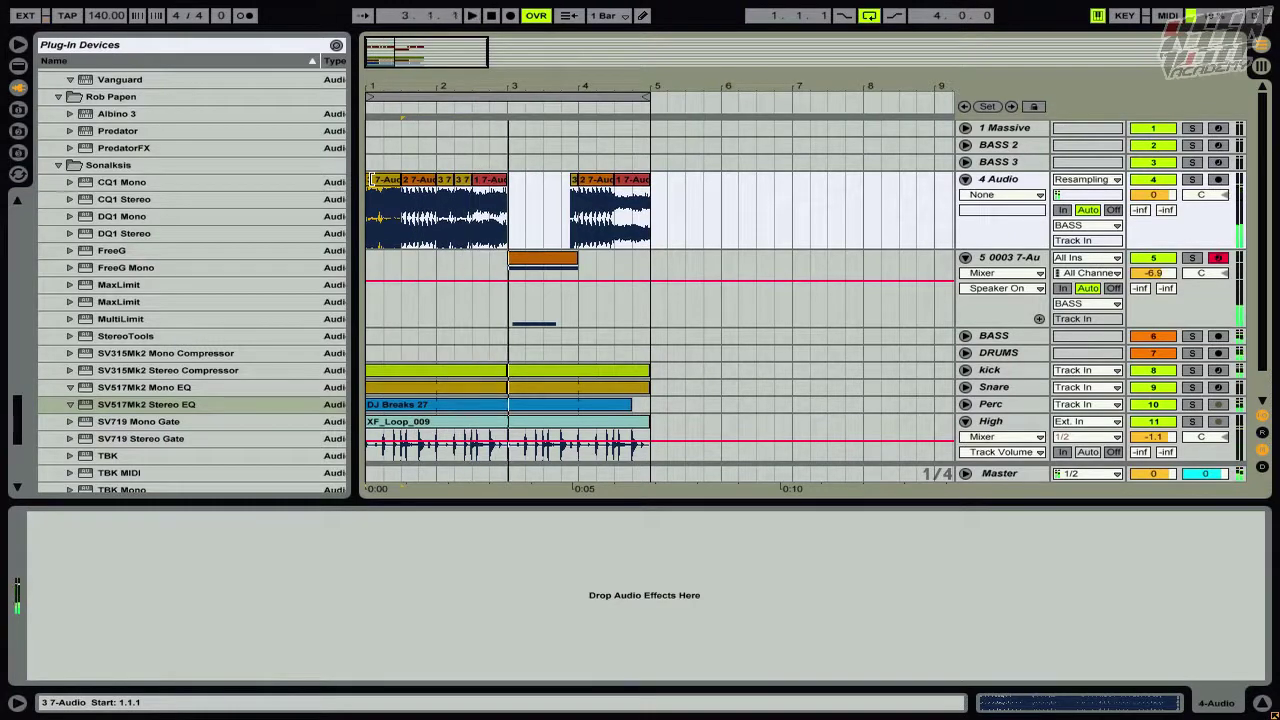
Stop playback and examine the Glide mode and glide time of the 0003 7-Audio instrument on track 5
{"action": "key", "text": "space"}
{"action": "left_click", "coordinate": [542, 258]}
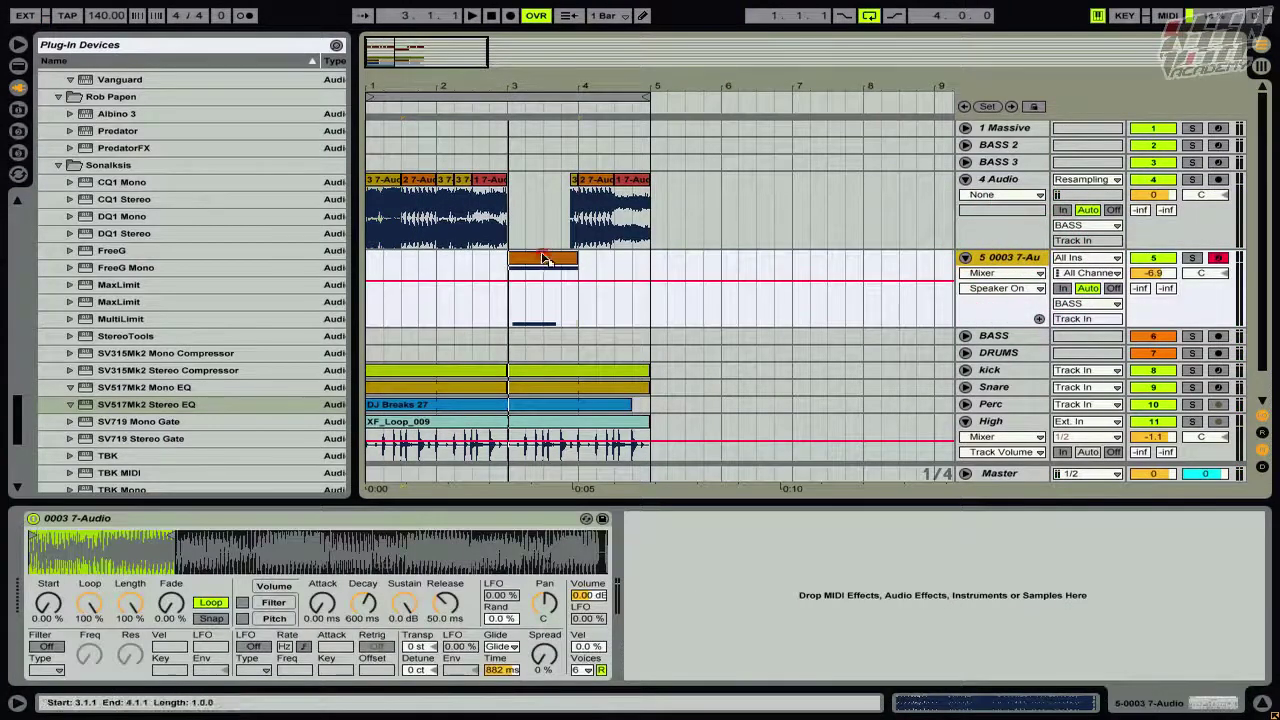
{"action": "left_click", "coordinate": [545, 258]}
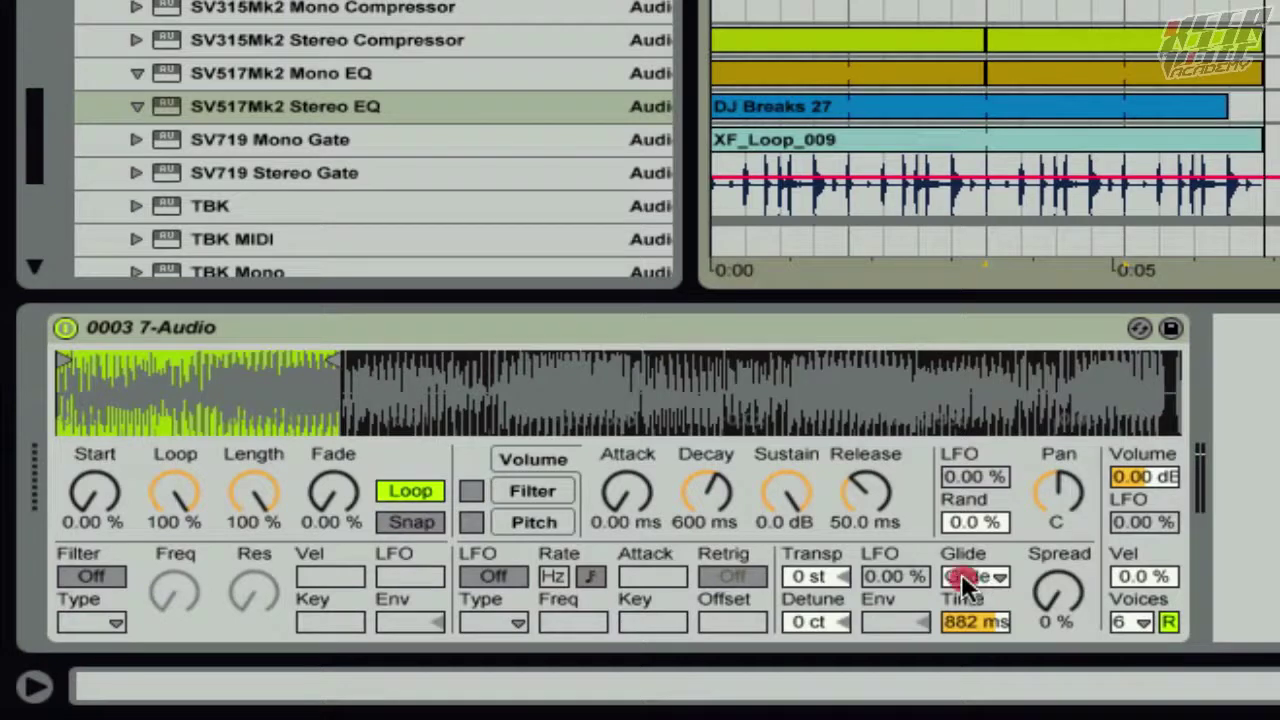
{"action": "left_click", "coordinate": [984, 622]}
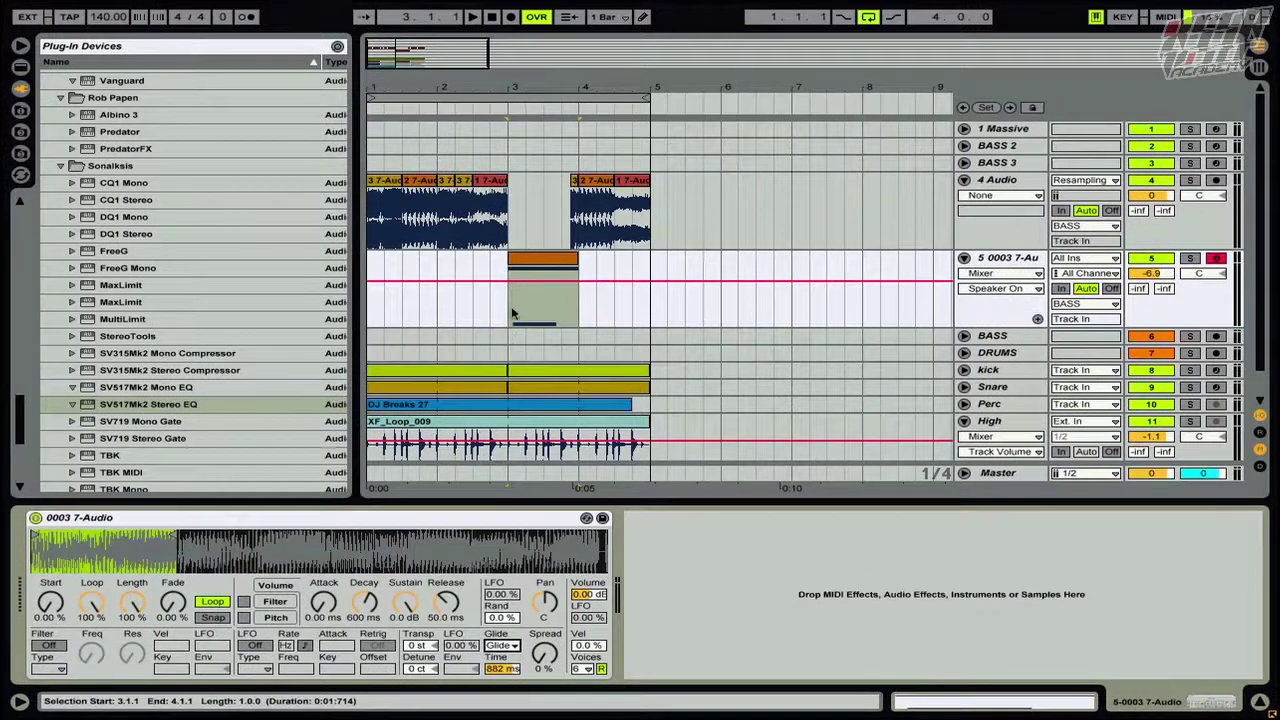
Solo track 5 and audition its glide bass clip from bar 3
{"action": "left_click", "coordinate": [512, 314]}
{"action": "left_click", "coordinate": [1189, 260]}
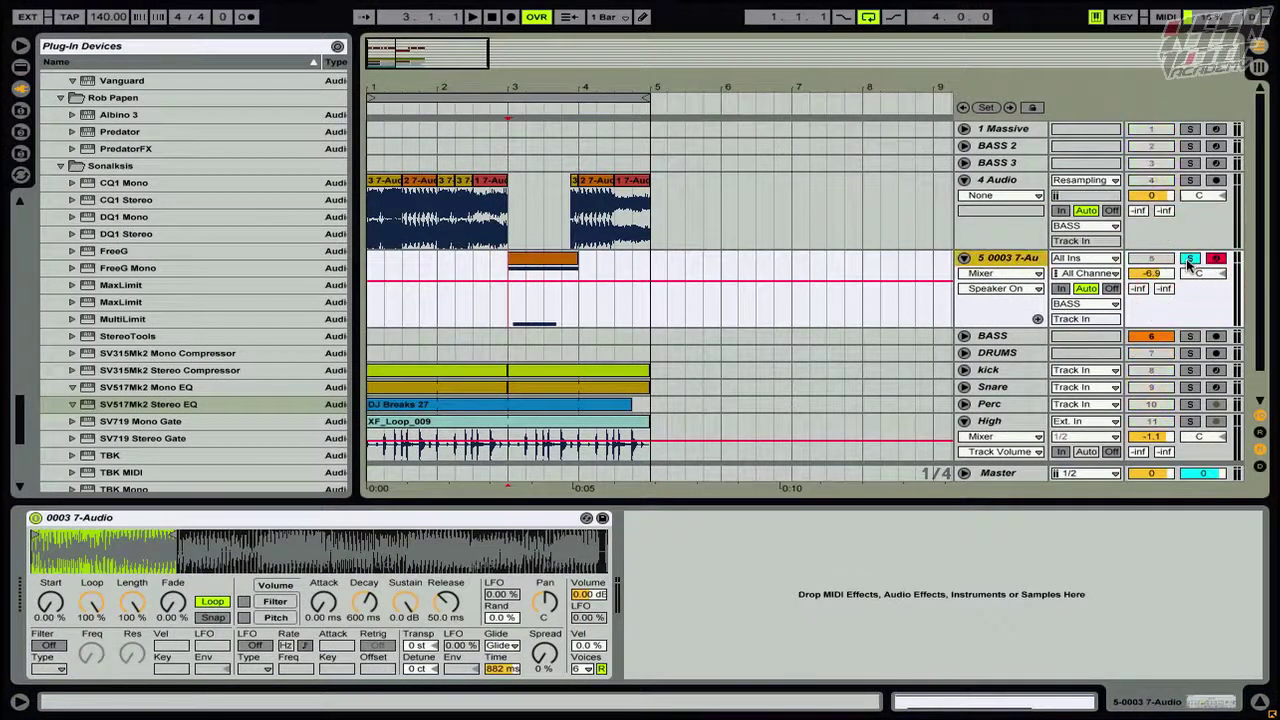
{"action": "key", "text": "space"}
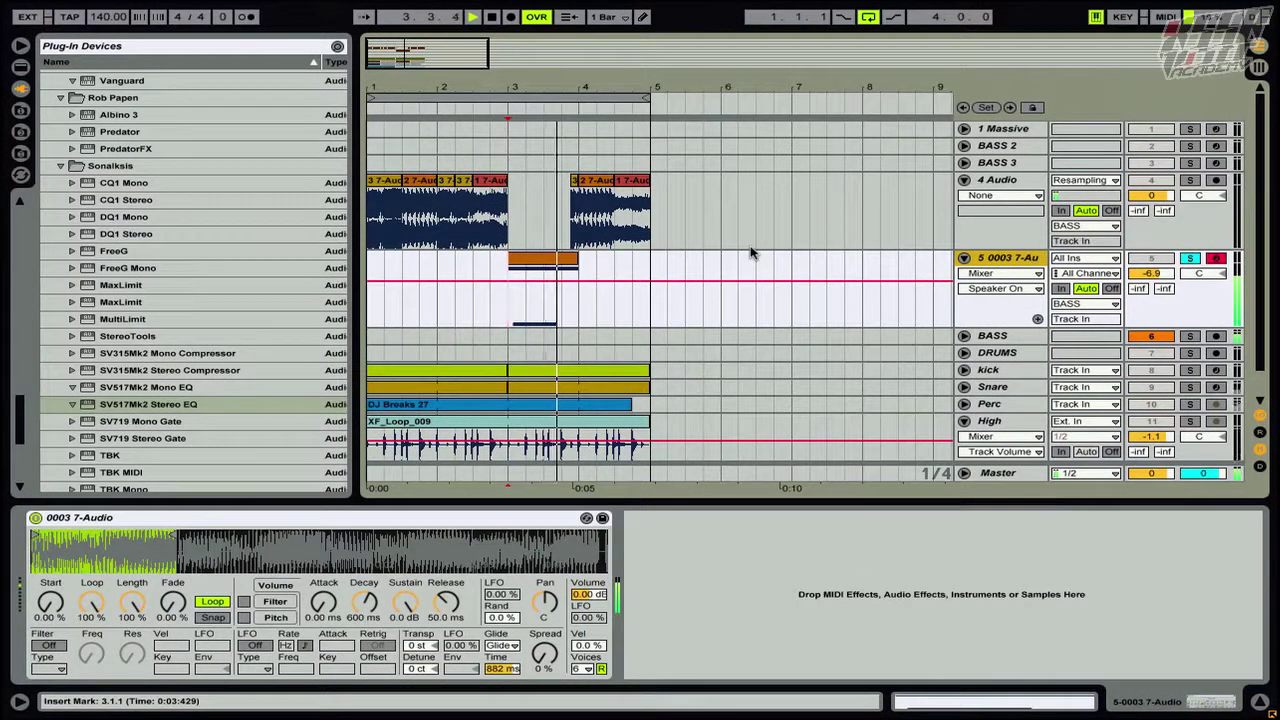
{"action": "key", "text": "space"}
Add an Auto Filter after the 0003 7-Audio instrument on track 5
{"action": "left_click", "coordinate": [537, 248]}
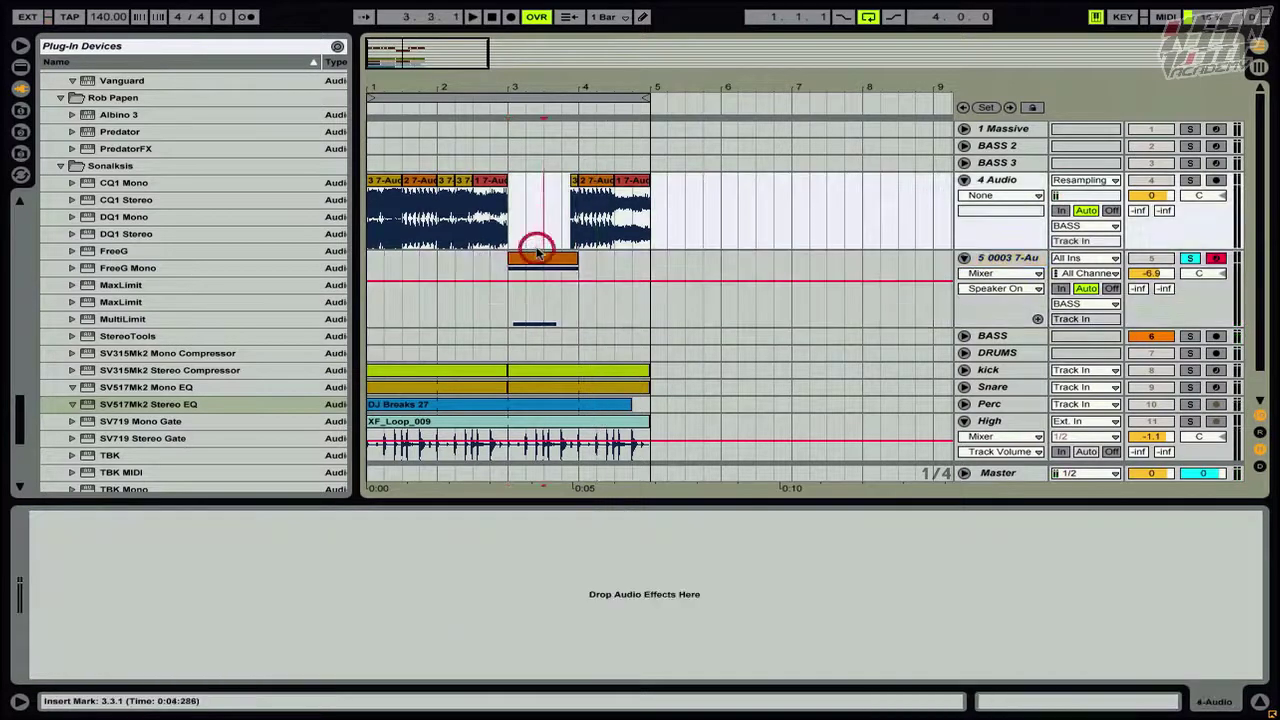
{"action": "left_click", "coordinate": [540, 285]}
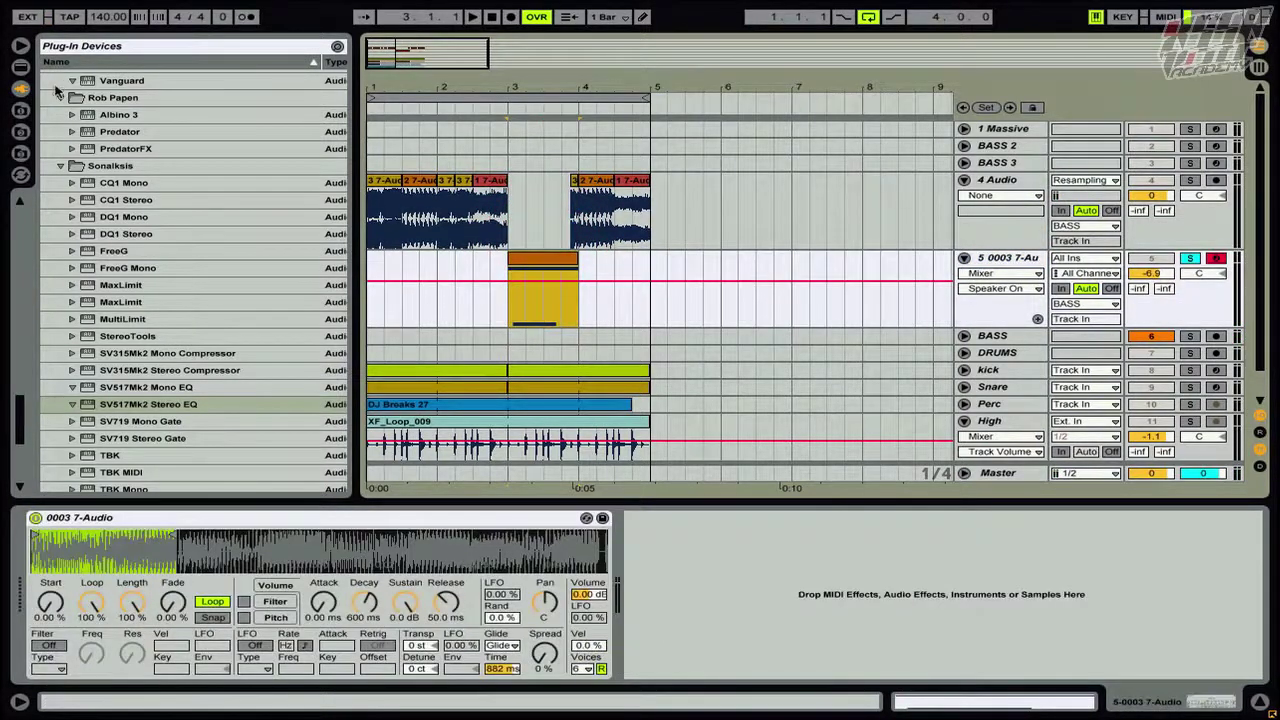
{"action": "left_click", "coordinate": [20, 66]}
{"action": "scroll", "coordinate": [132, 168], "scroll_direction": "up", "scroll_amount": 1}
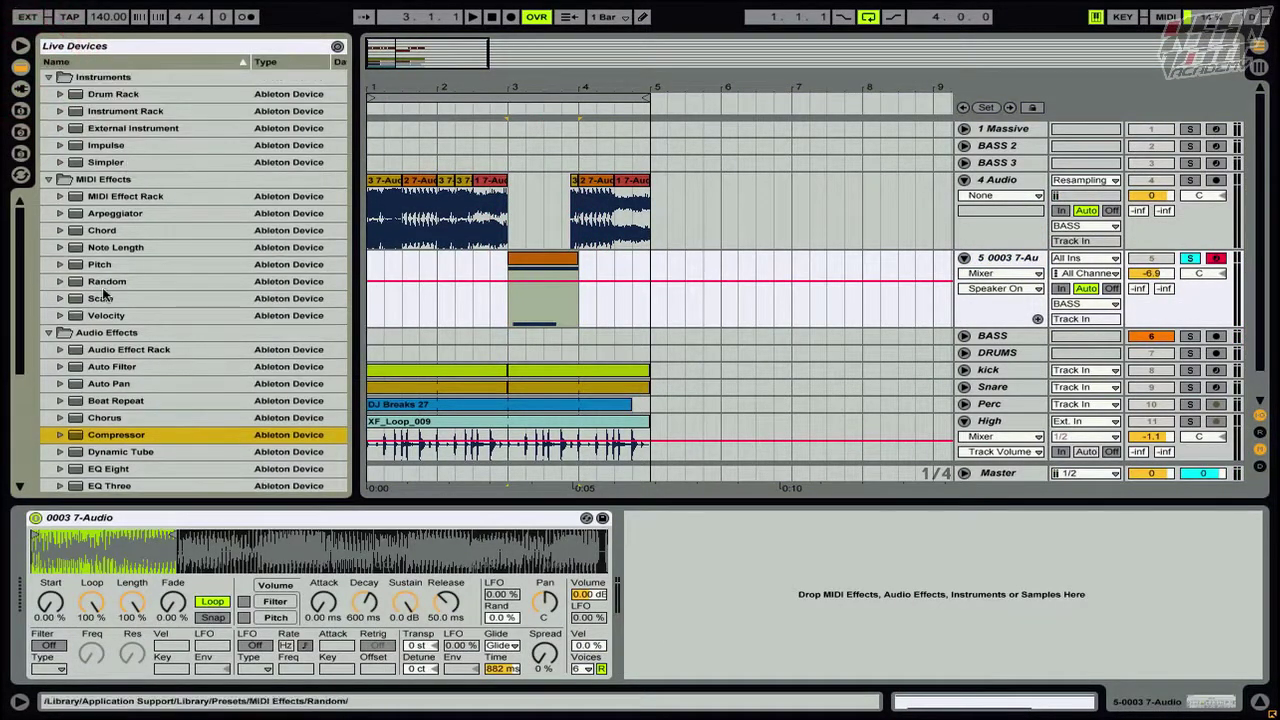
{"action": "left_click_drag", "start_coordinate": [112, 366], "coordinate": [558, 306]}
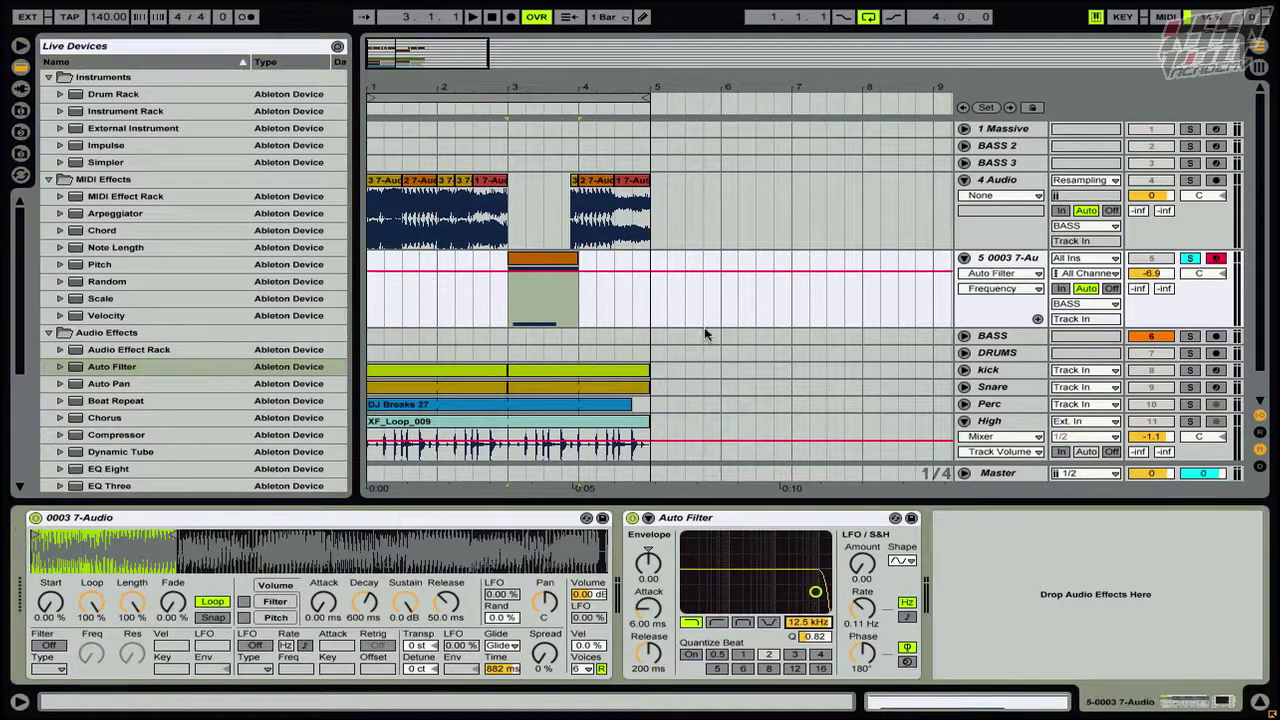
Set the Auto Filter to high-pass and automate its frequency to drop from the start of bar 3 to 26 Hz over about one beat
{"action": "left_click", "coordinate": [718, 623]}
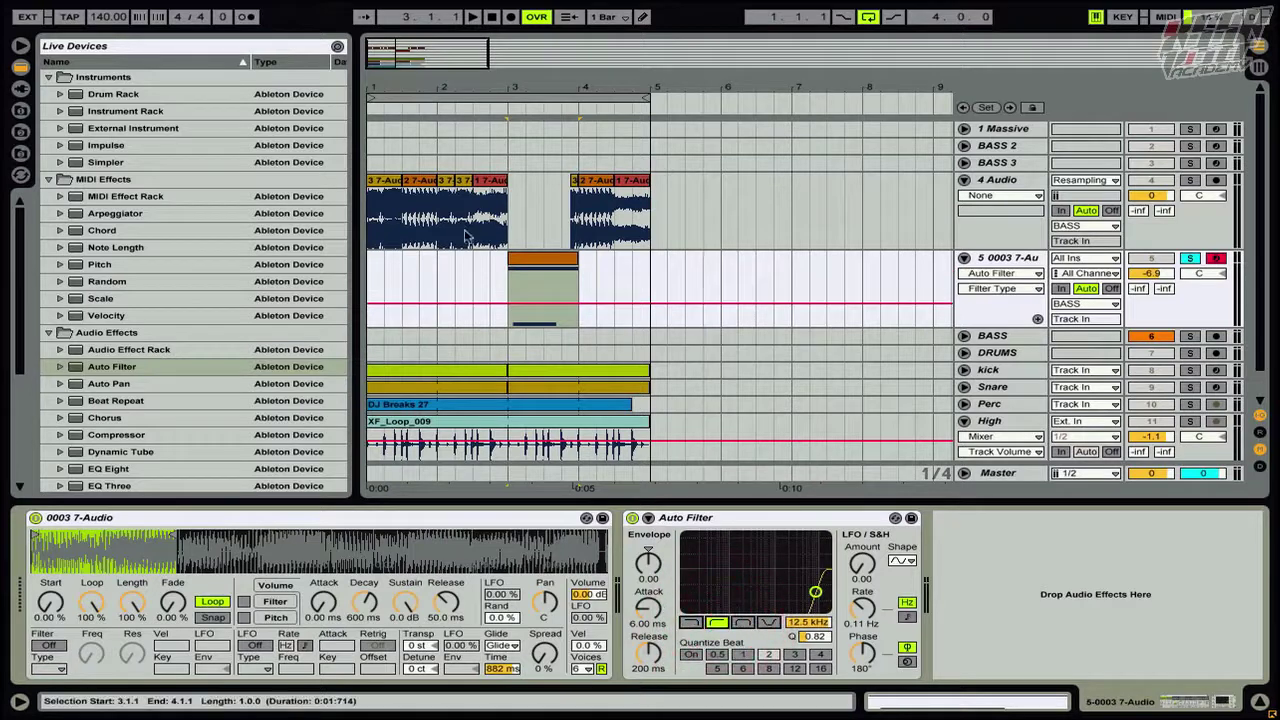
{"action": "left_click", "coordinate": [812, 622]}
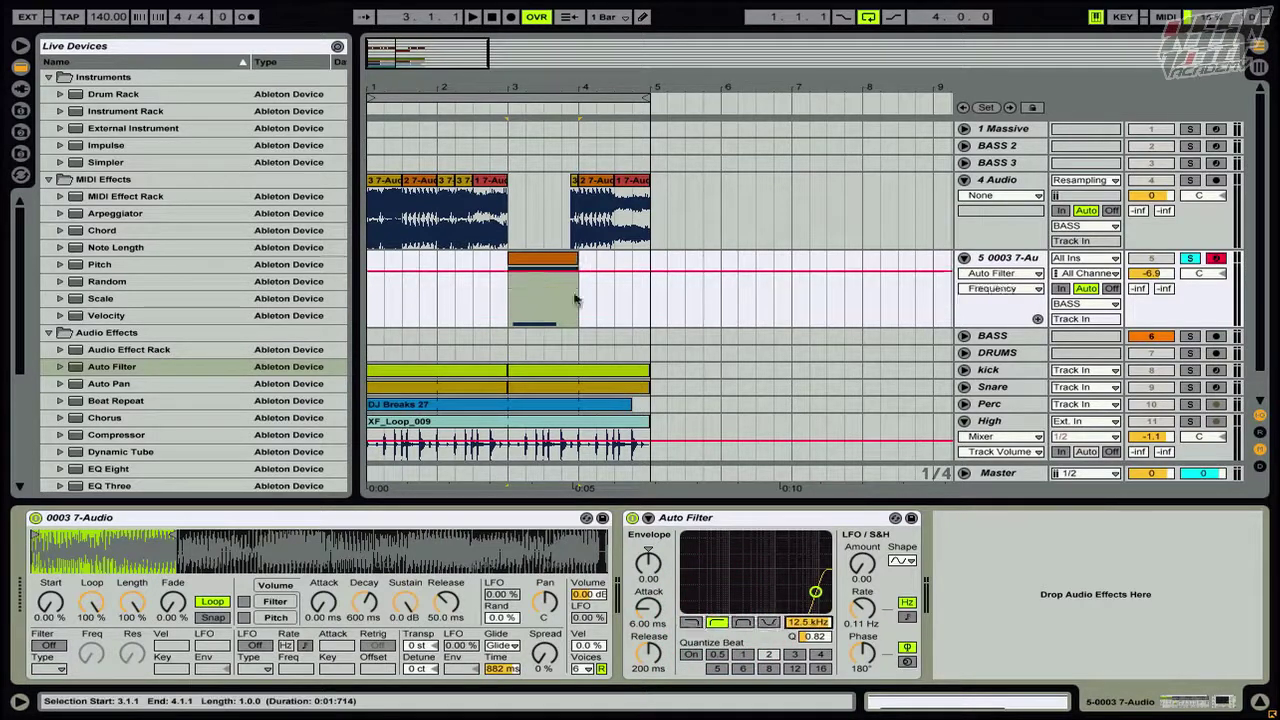
{"action": "left_click", "coordinate": [511, 271]}
{"action": "left_click_drag", "start_coordinate": [530, 277], "coordinate": [531, 323]}
{"action": "left_click", "coordinate": [513, 265]}
{"action": "key", "text": "space"}
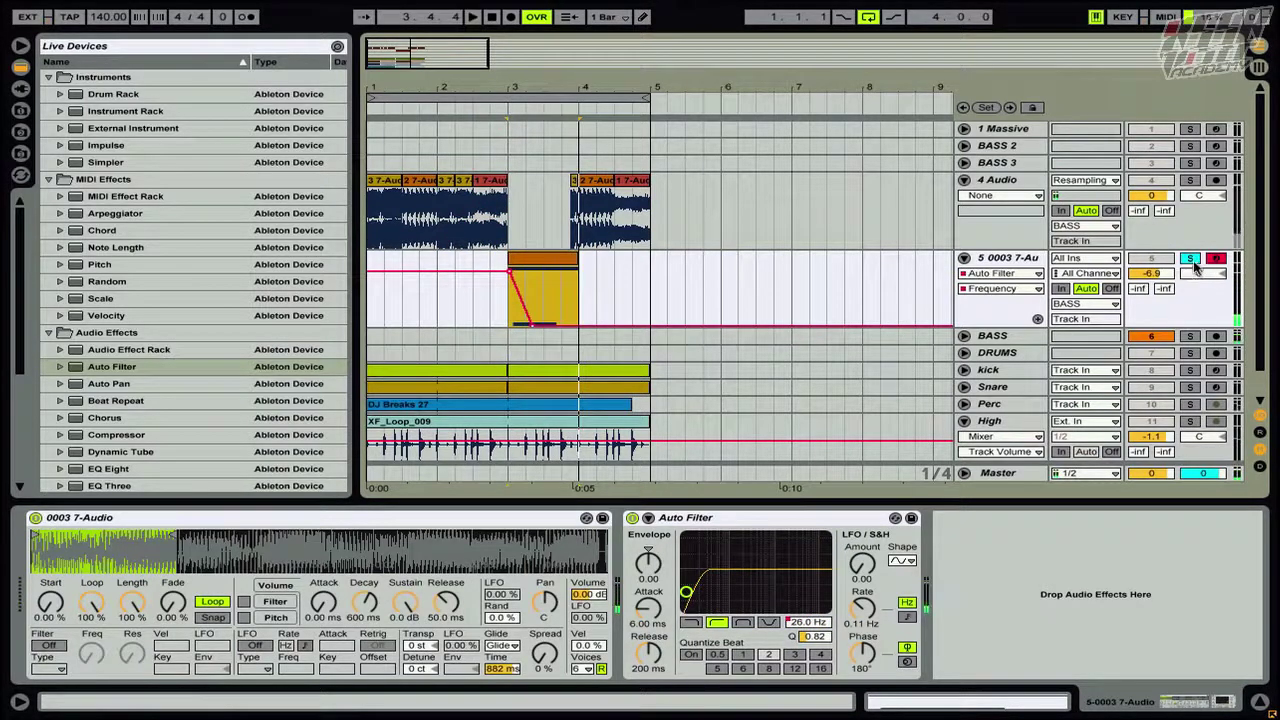
Turn off the solo on track 5 and play the full arrangement from bar 1
{"action": "left_click", "coordinate": [1189, 258]}
{"action": "key", "text": "space"}
{"action": "left_click", "coordinate": [383, 184]}
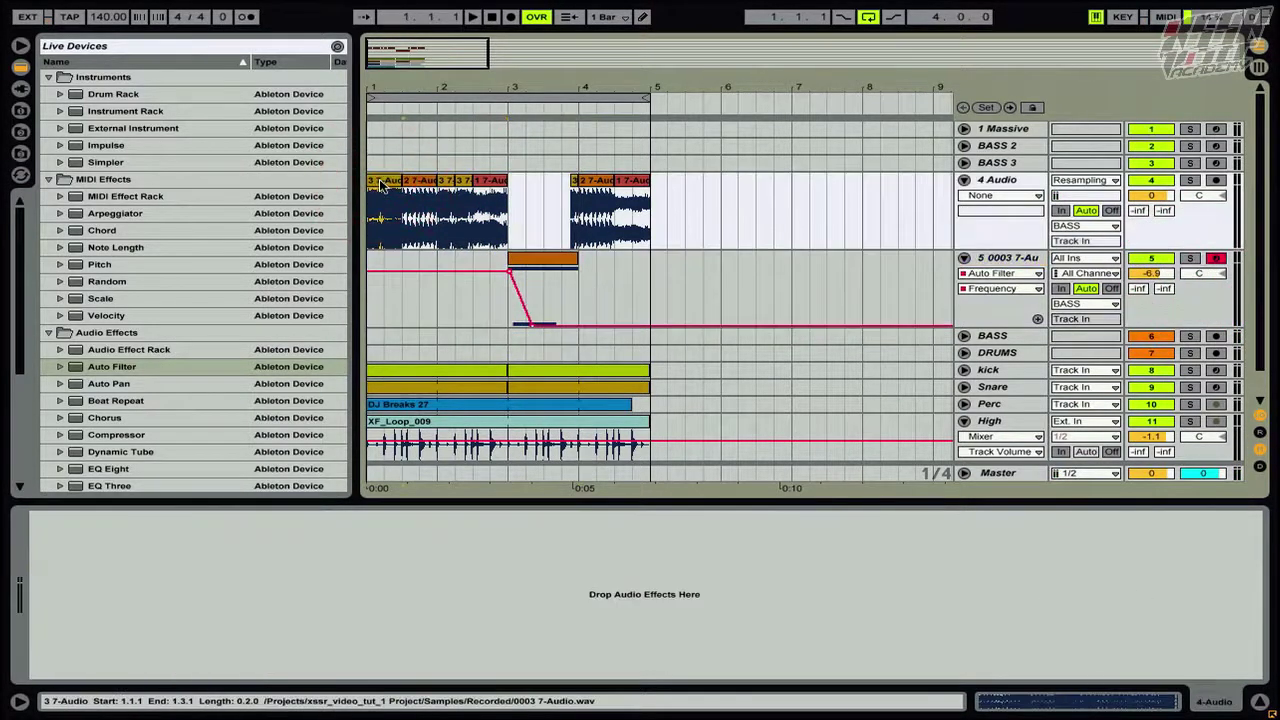
{"action": "key", "text": "space"}
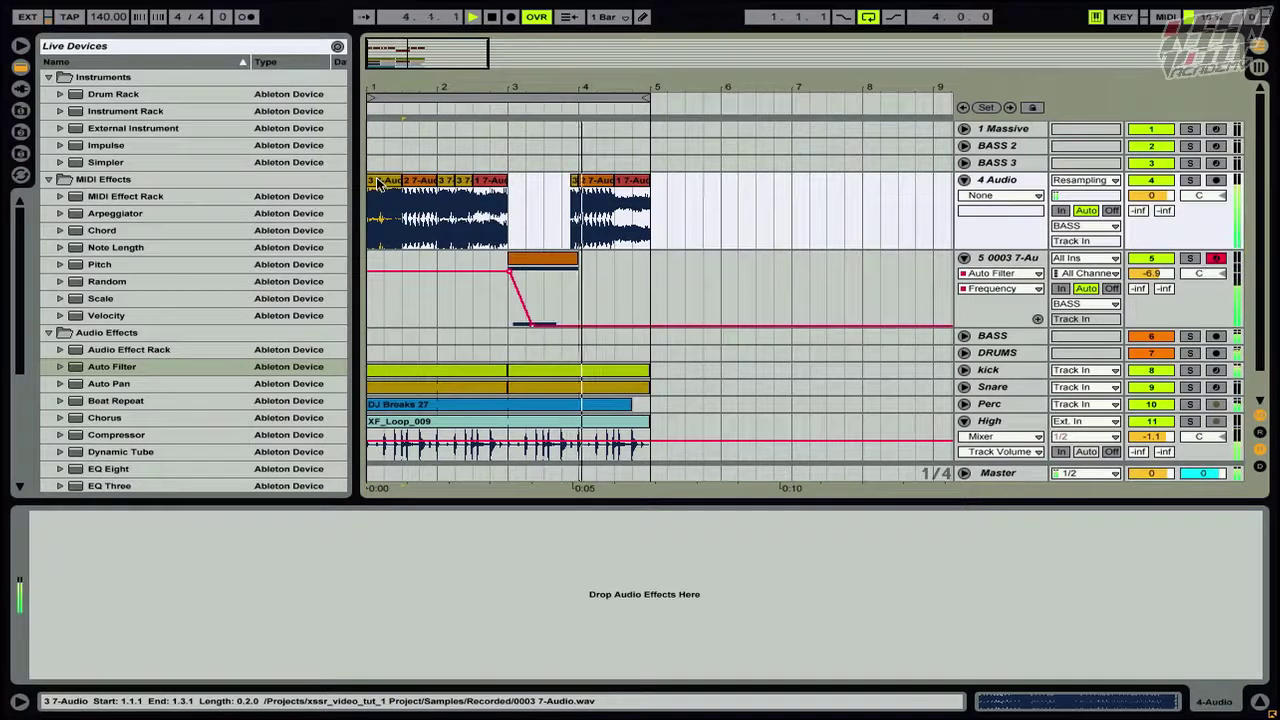
Split the last 1 7-Audio clip on the 4 Audio track at 4.4.1 and transpose its second part by 12 st
{"action": "left_click", "coordinate": [640, 196]}
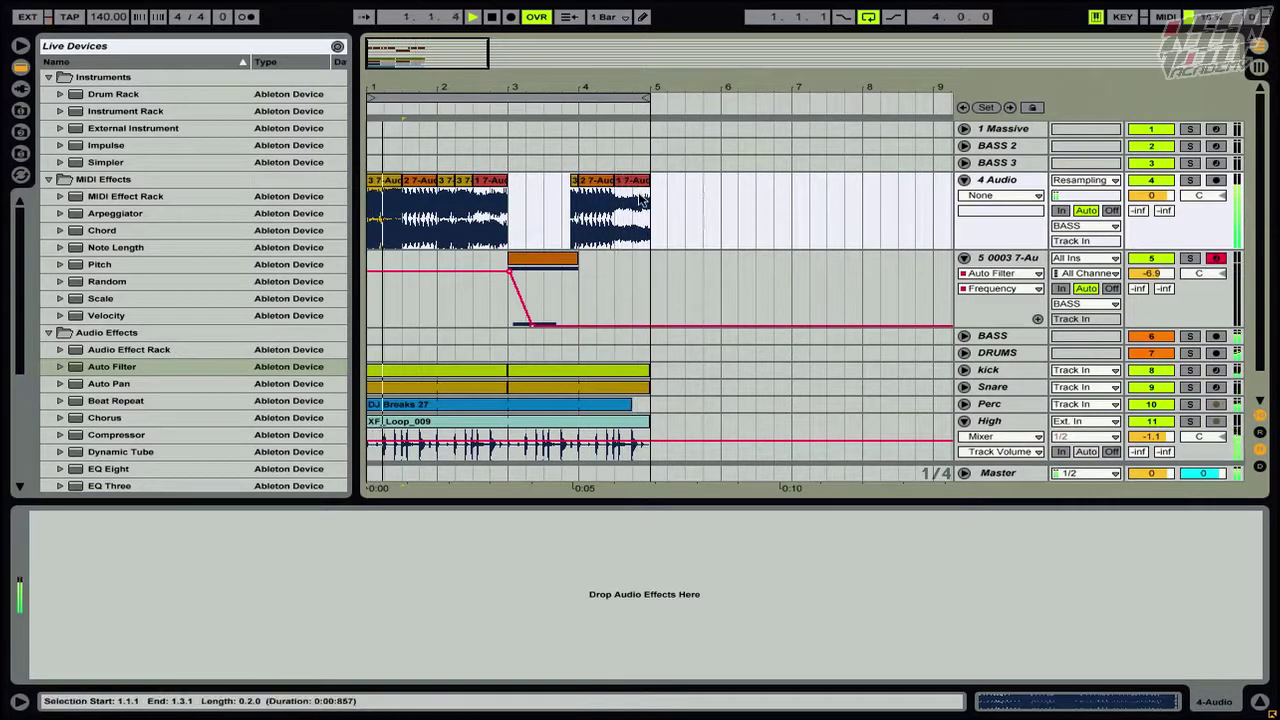
{"action": "key", "text": "space"}
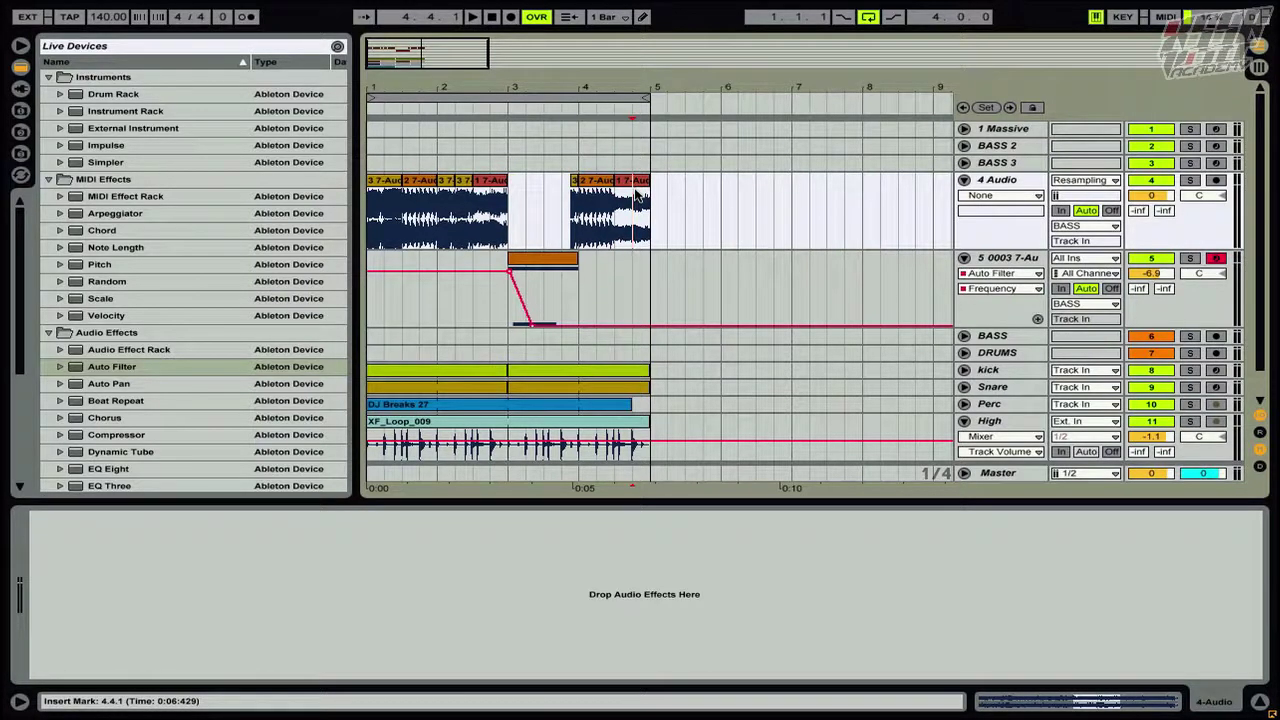
{"action": "left_click", "coordinate": [641, 182]}
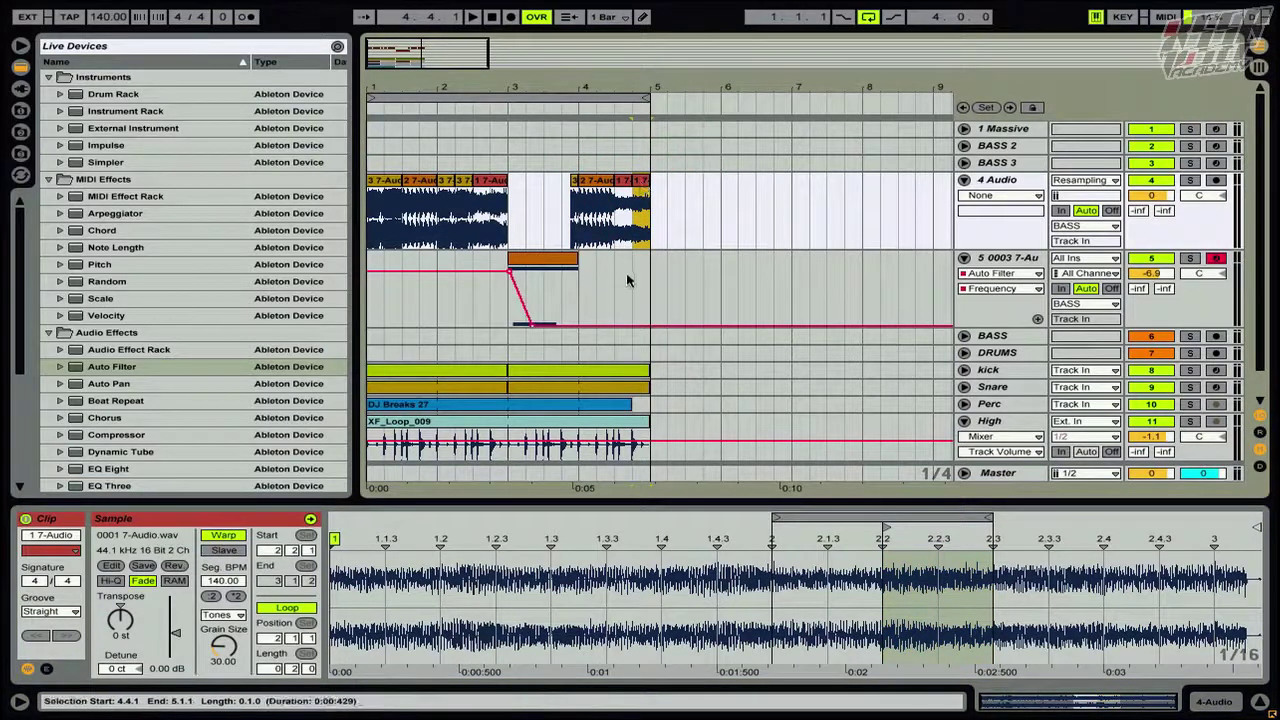
{"action": "left_click", "coordinate": [640, 200]}
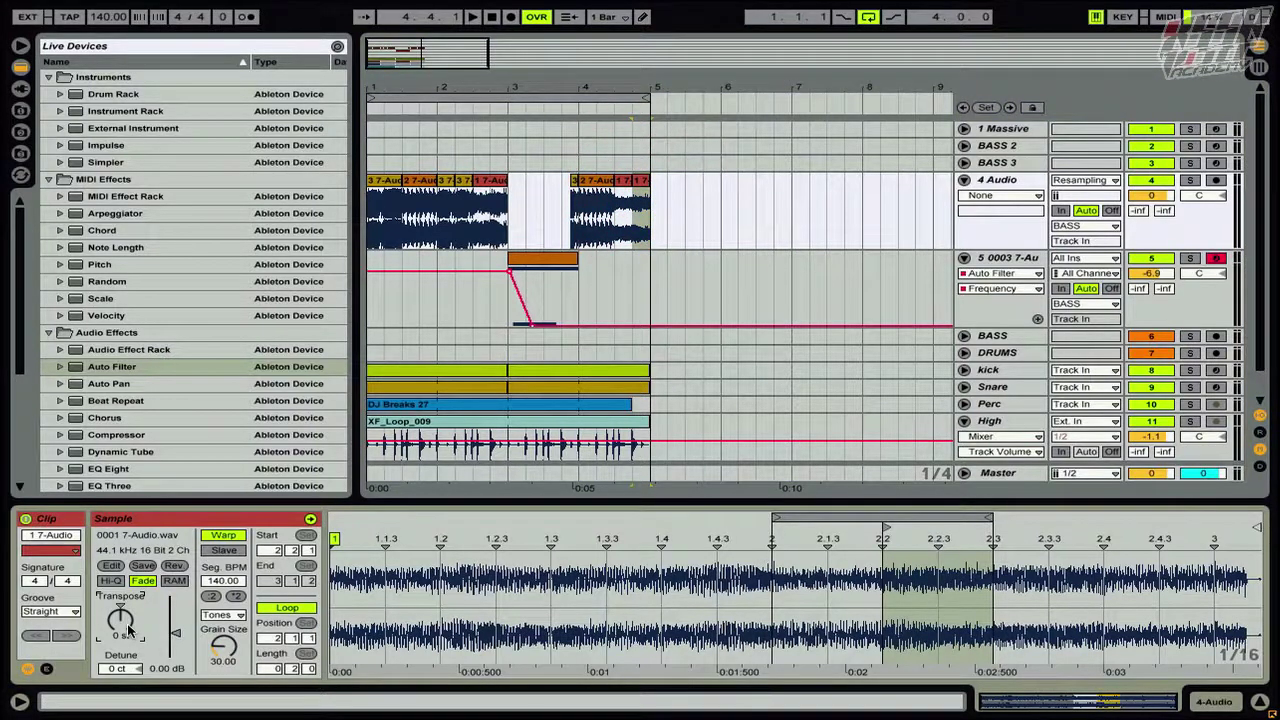
{"action": "type", "text": "12"}
Audition the split 1 7-Audio clips on the 4 Audio track from 4.3.1
{"action": "left_click", "coordinate": [614, 204]}
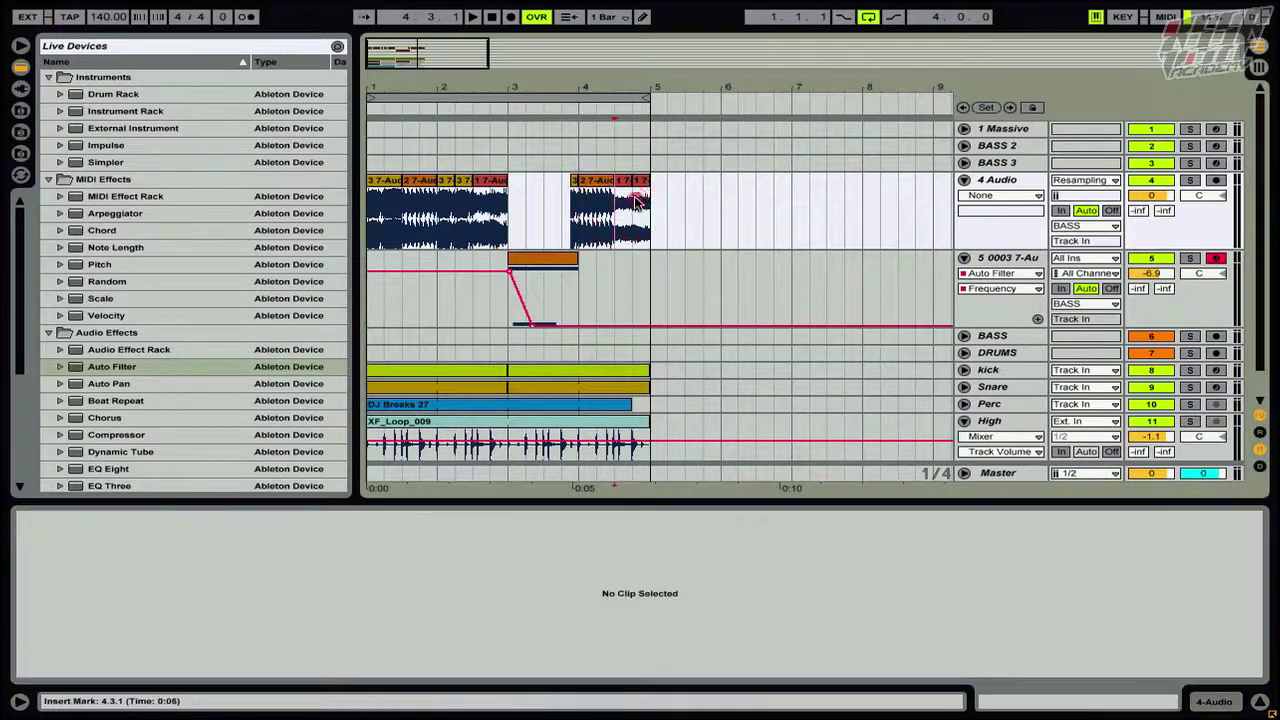
{"action": "key", "text": "space"}
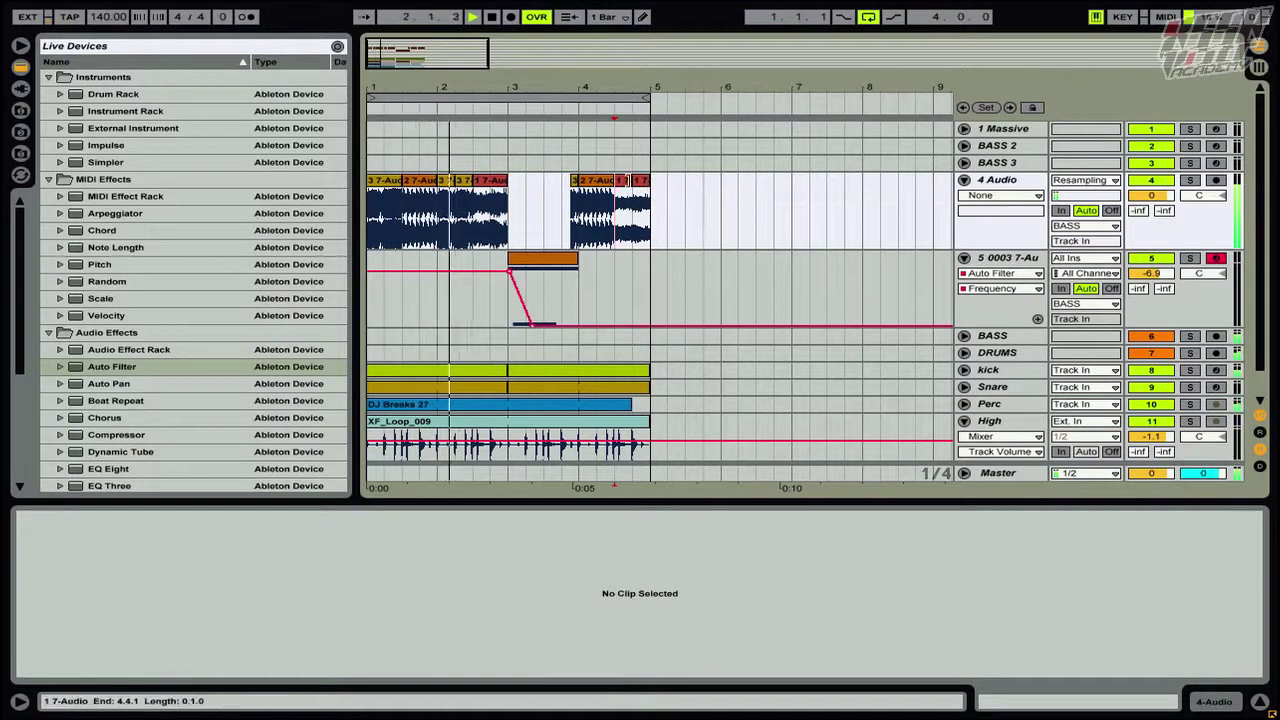
{"action": "left_click", "coordinate": [643, 184]}
{"action": "key", "text": "space"}
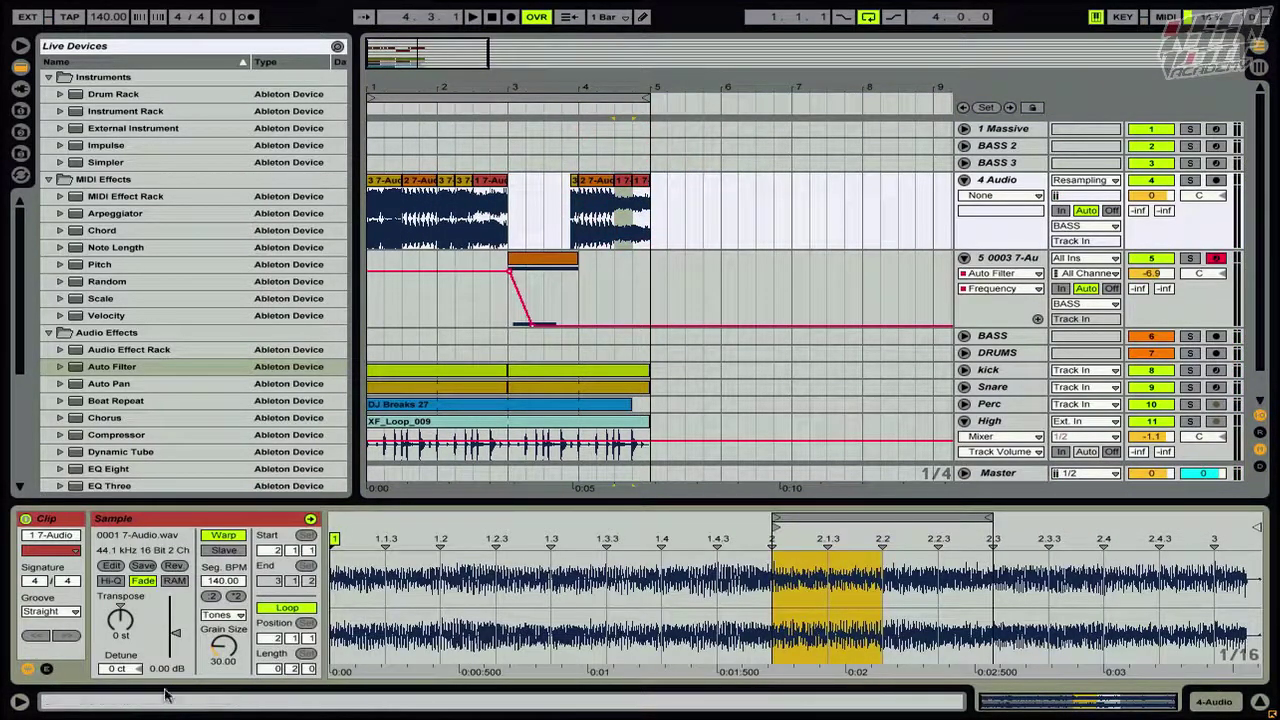
Draw a Transpose envelope in the 1 7-Audio clip at 4.3.1, falling from about +12 st at its start to 0 near its end
{"action": "left_click", "coordinate": [47, 668]}
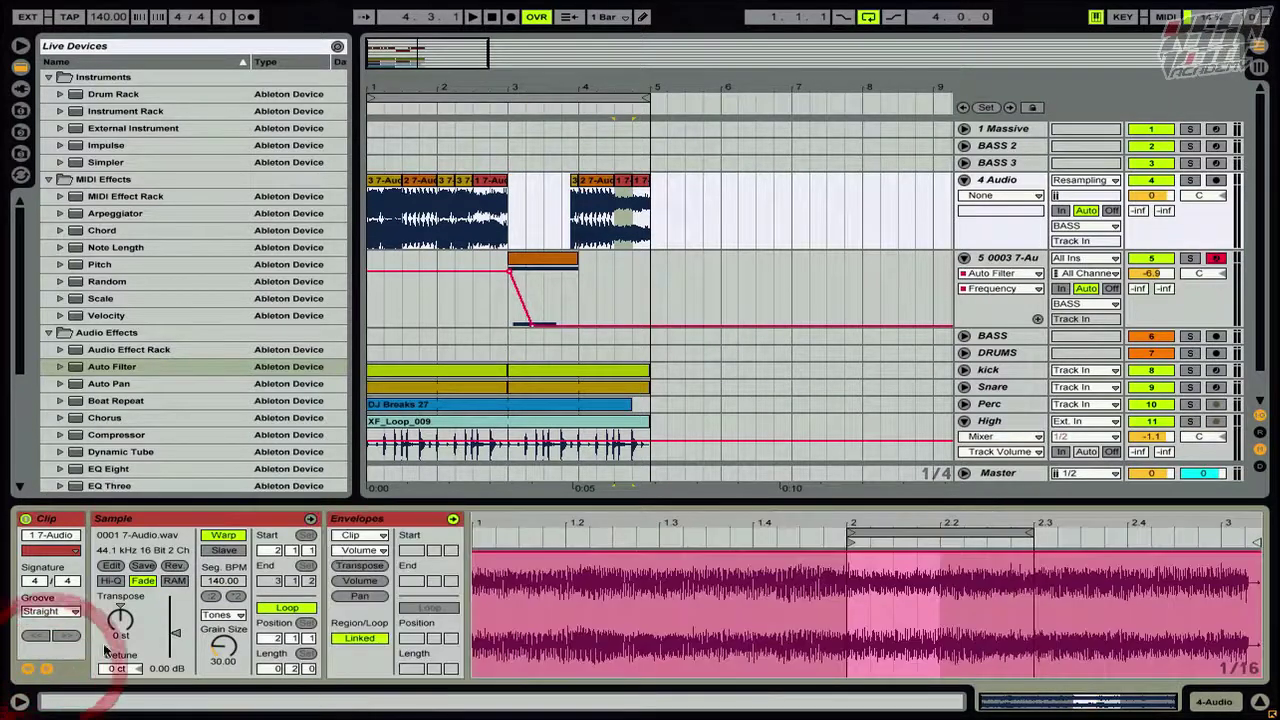
{"action": "left_click", "coordinate": [366, 567]}
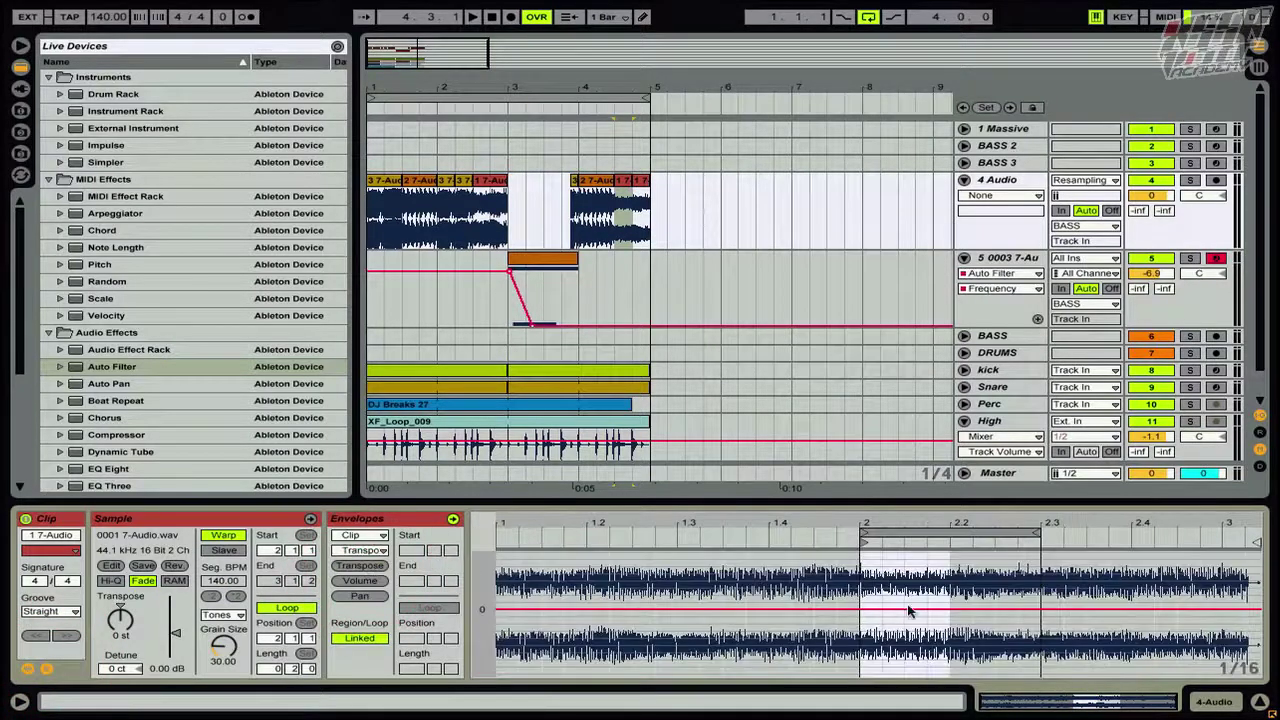
{"action": "left_click", "coordinate": [944, 608]}
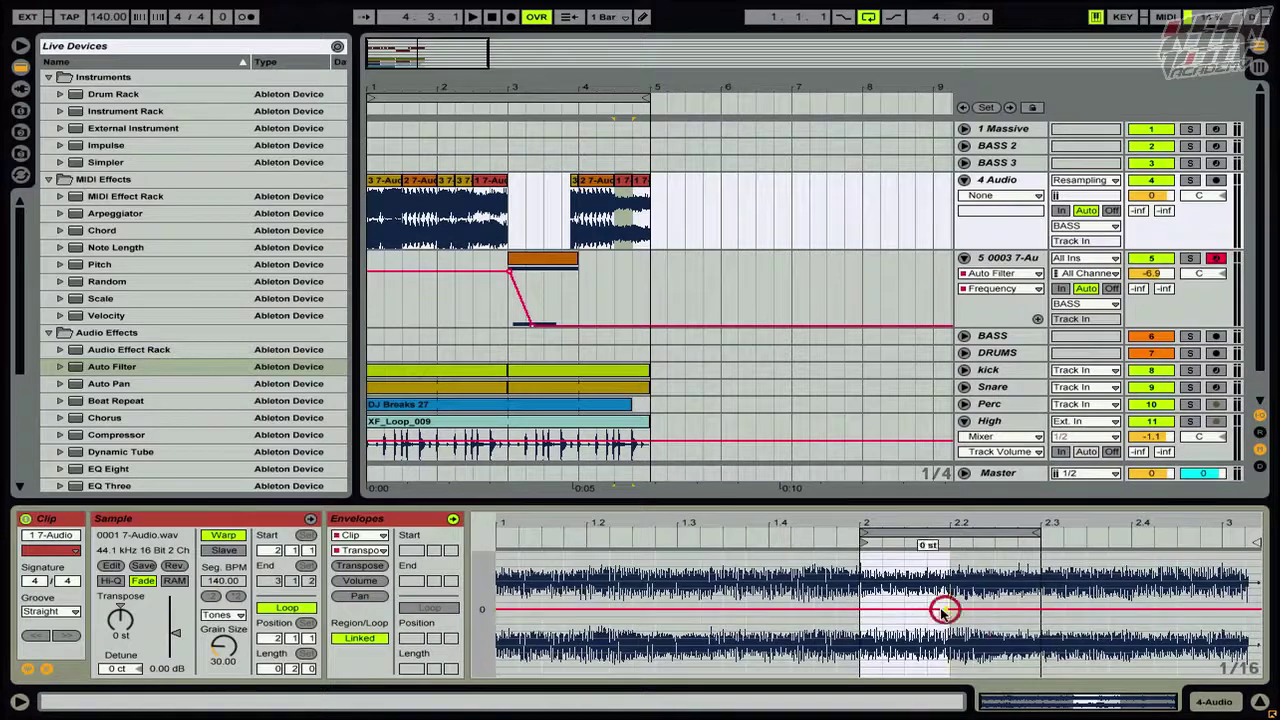
{"action": "left_click", "coordinate": [903, 608]}
{"action": "left_click", "coordinate": [902, 610]}
{"action": "left_click", "coordinate": [902, 612]}
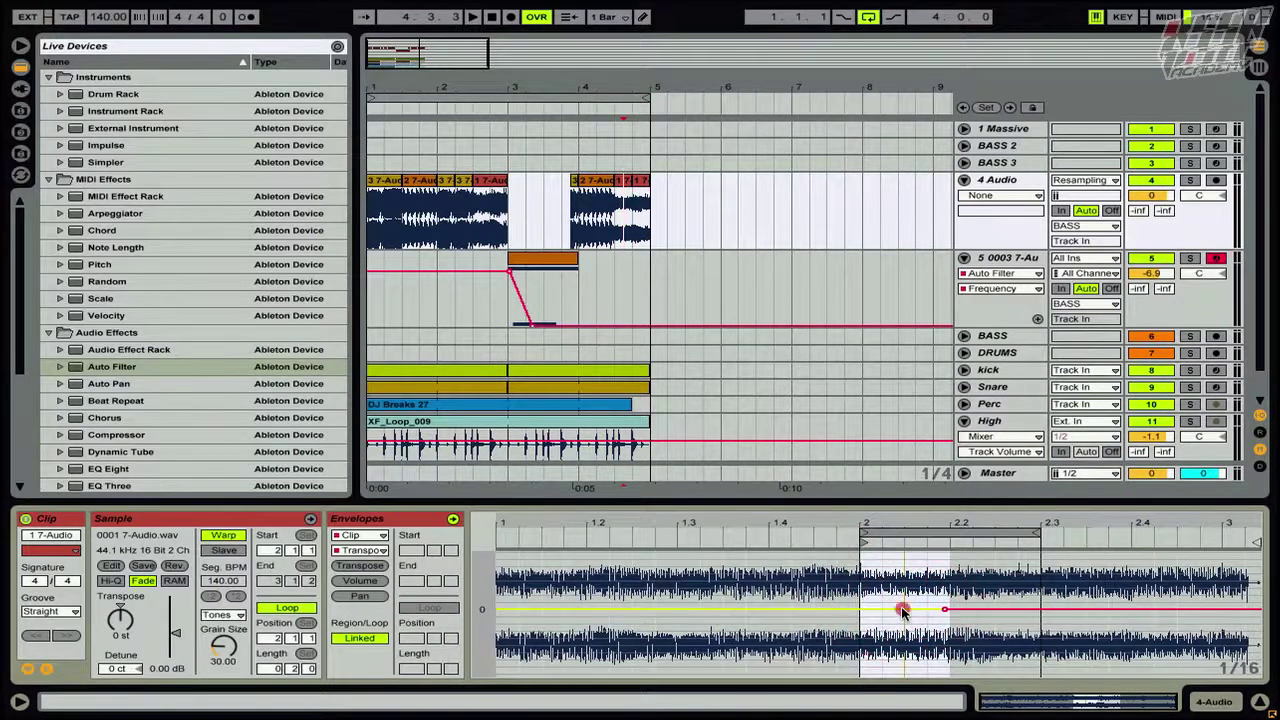
{"action": "mouse_move", "coordinate": [860, 608]}
{"action": "left_mouse_down"}
{"action": "mouse_move", "coordinate": [860, 573]}
{"action": "mouse_move", "coordinate": [860, 593]}
{"action": "left_mouse_up"}
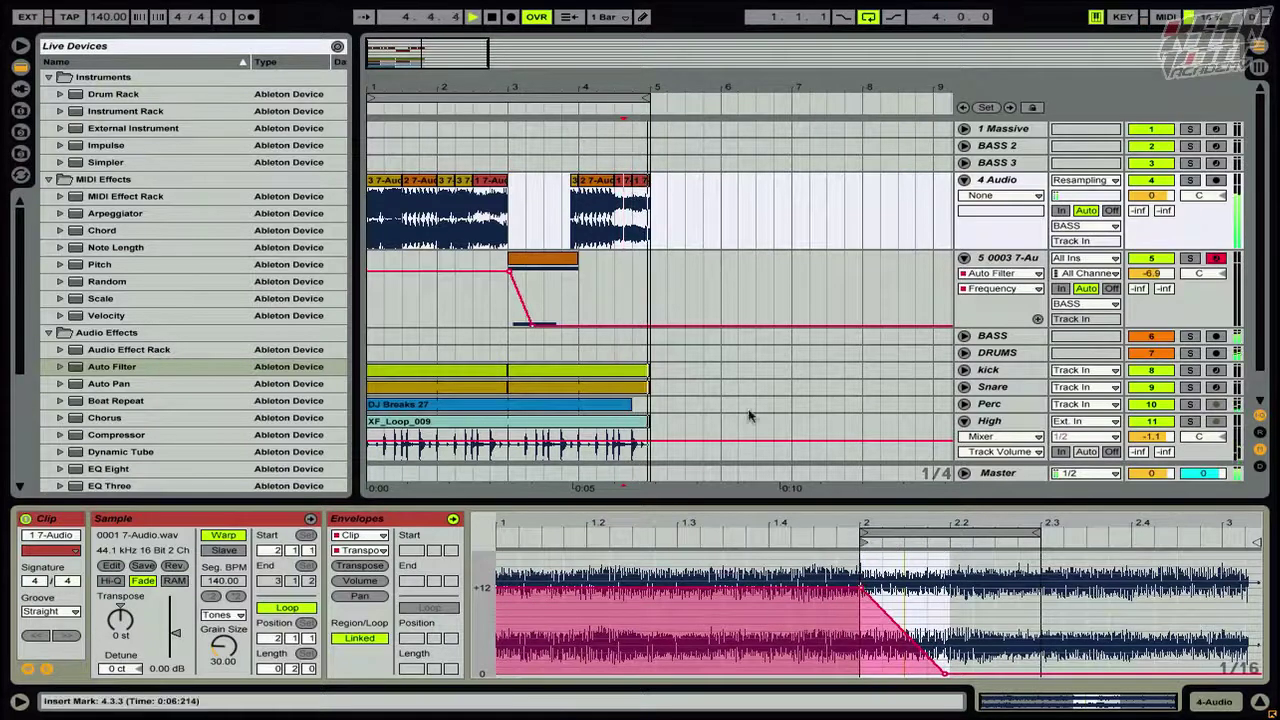
Audition the pitch-falling clip from 4.3.1 and play the whole arrangement from bar 1
{"action": "left_click", "coordinate": [628, 226]}
{"action": "key", "text": "space"}
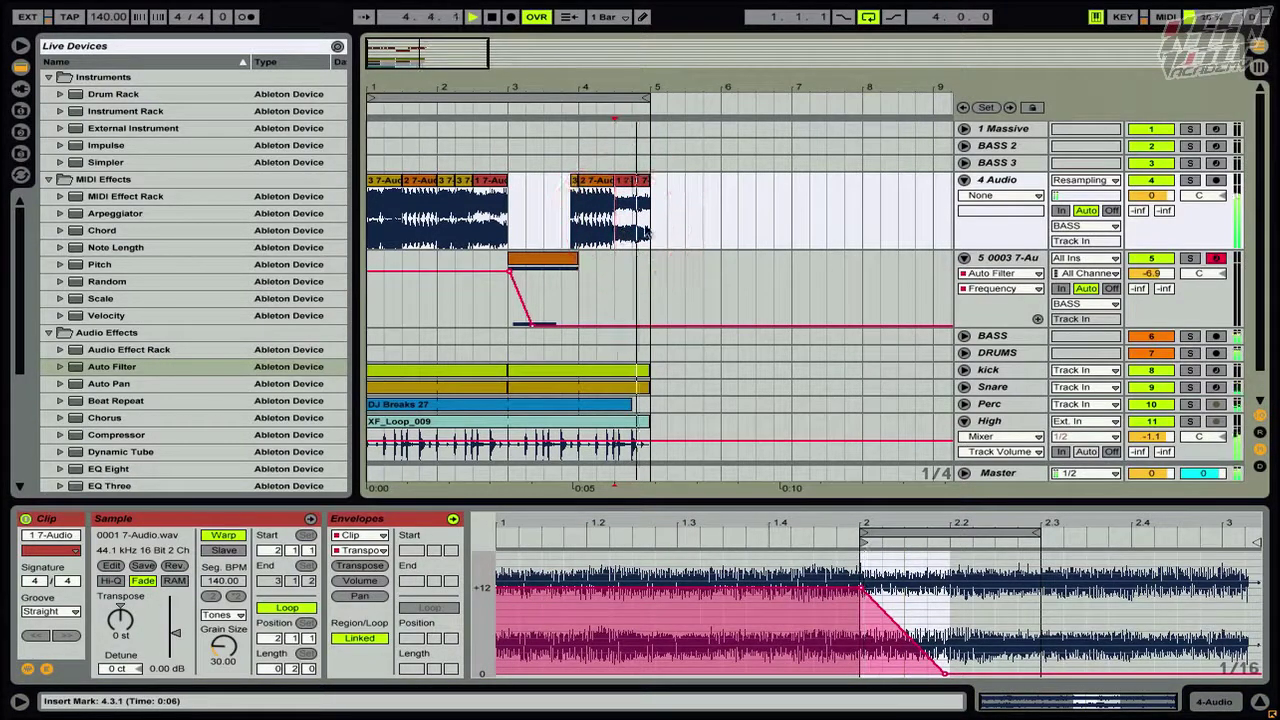
{"action": "key", "text": "space"}
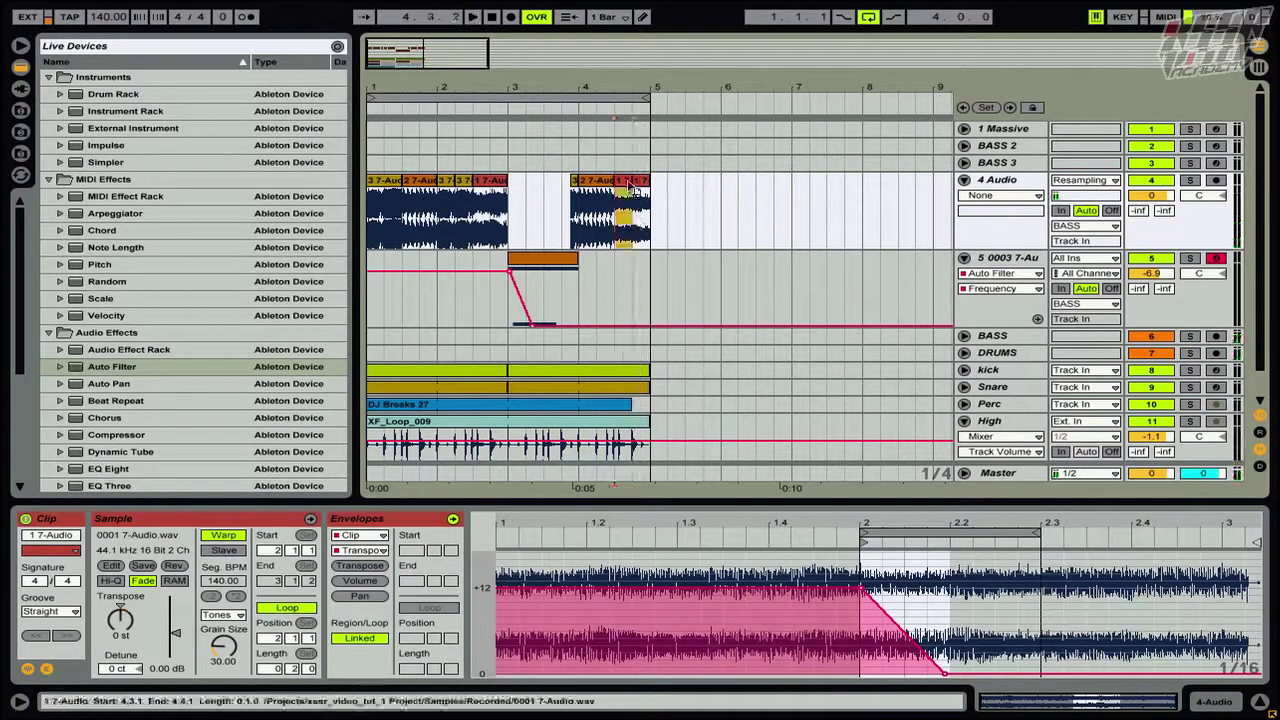
{"action": "left_click", "coordinate": [628, 186]}
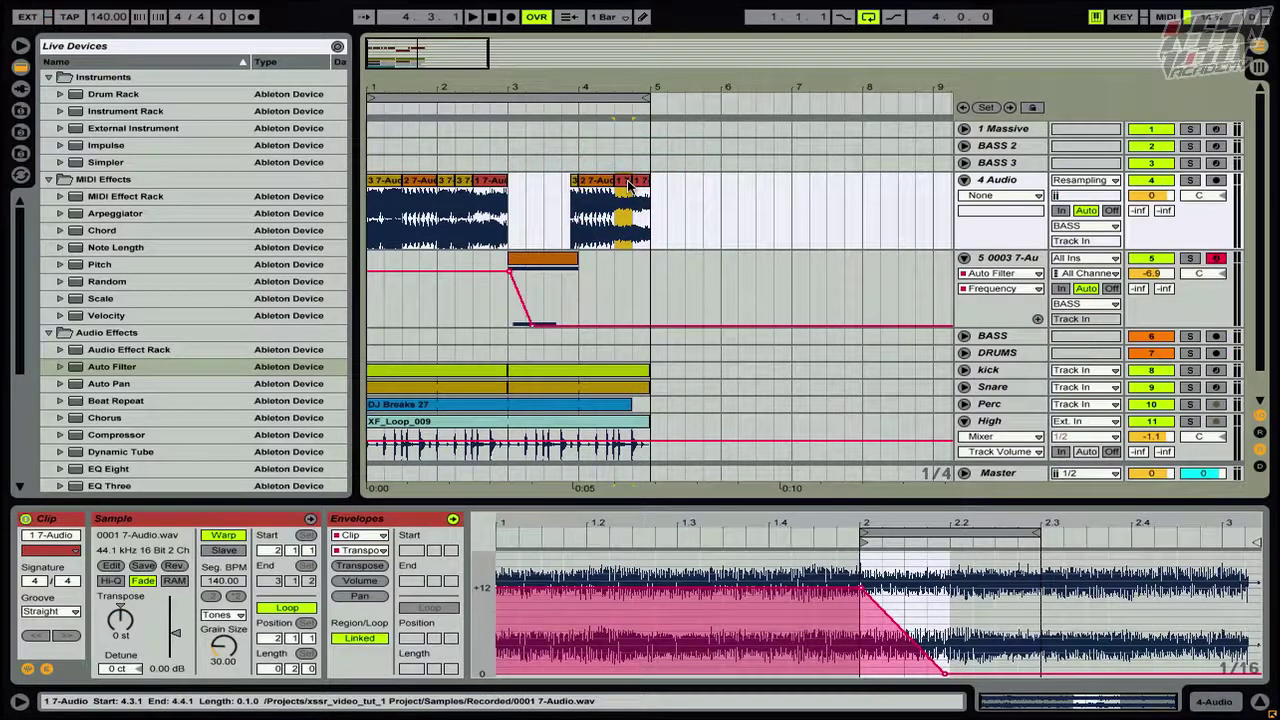
{"action": "left_click", "coordinate": [388, 190]}
{"action": "key", "text": "space"}
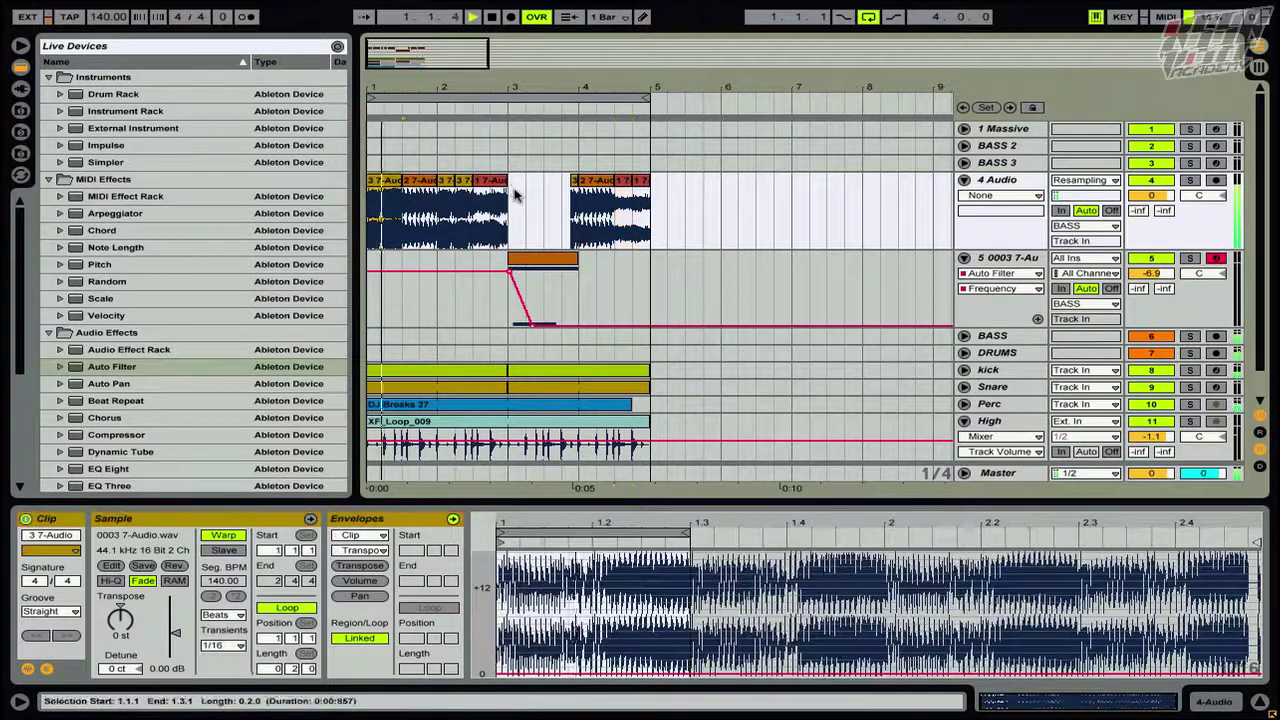